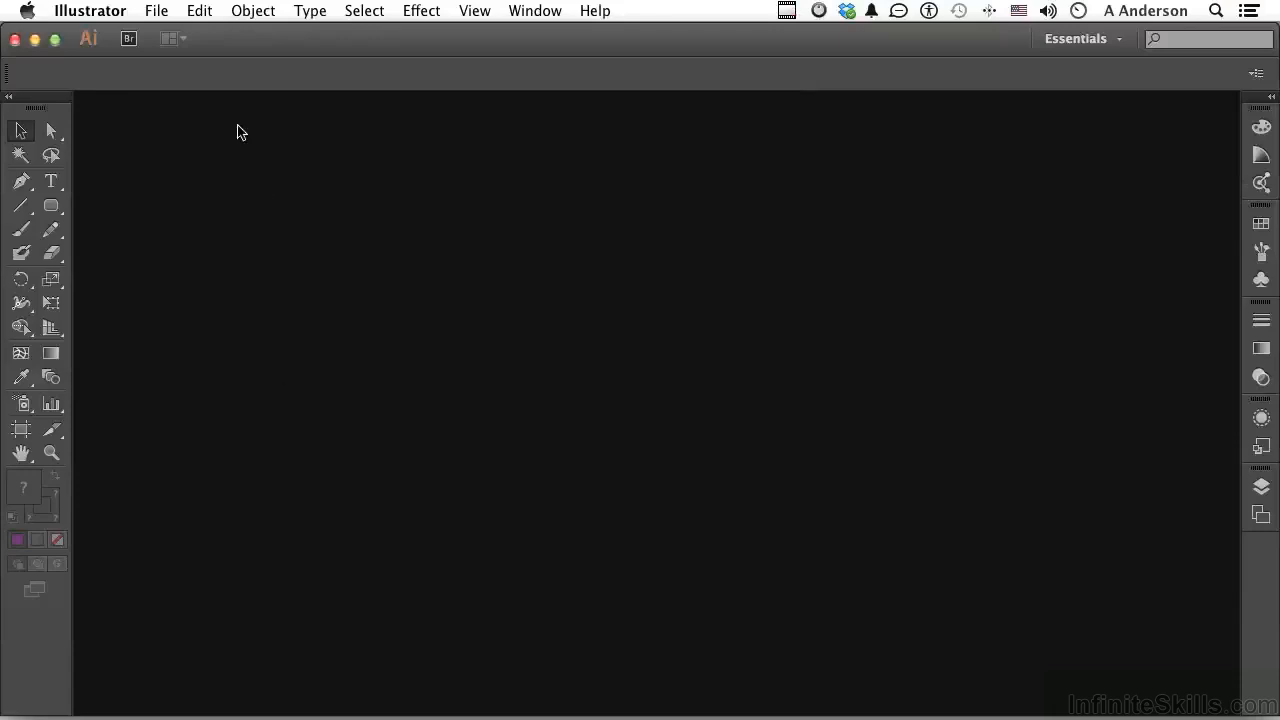
- Create a new document using the Web profile with the 800 x 600 size preset
click(156, 11)
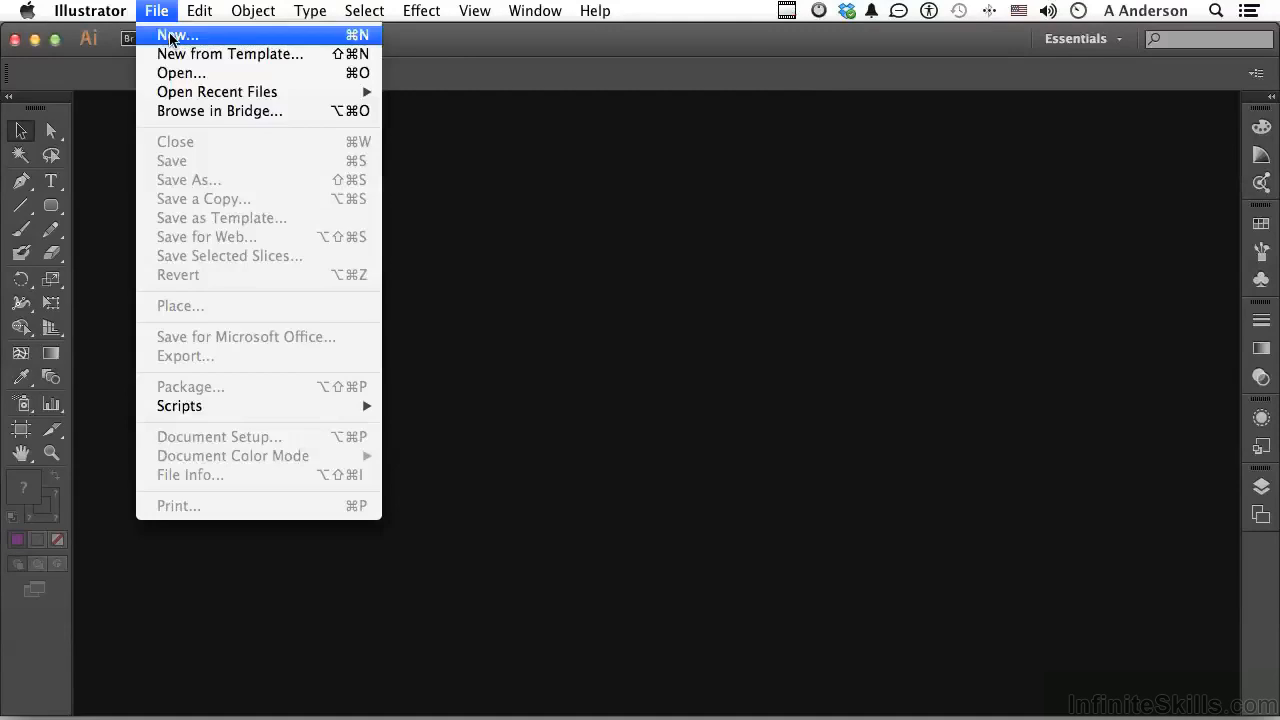
click(170, 36)
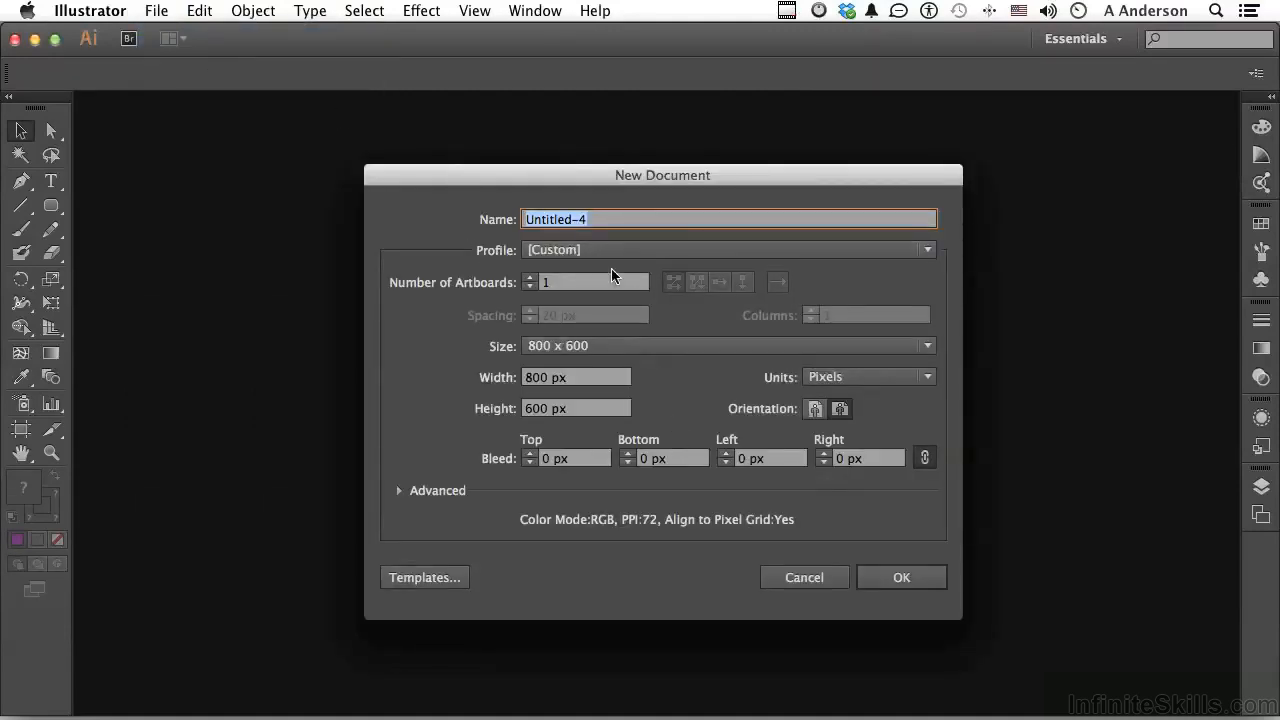
click(600, 254)
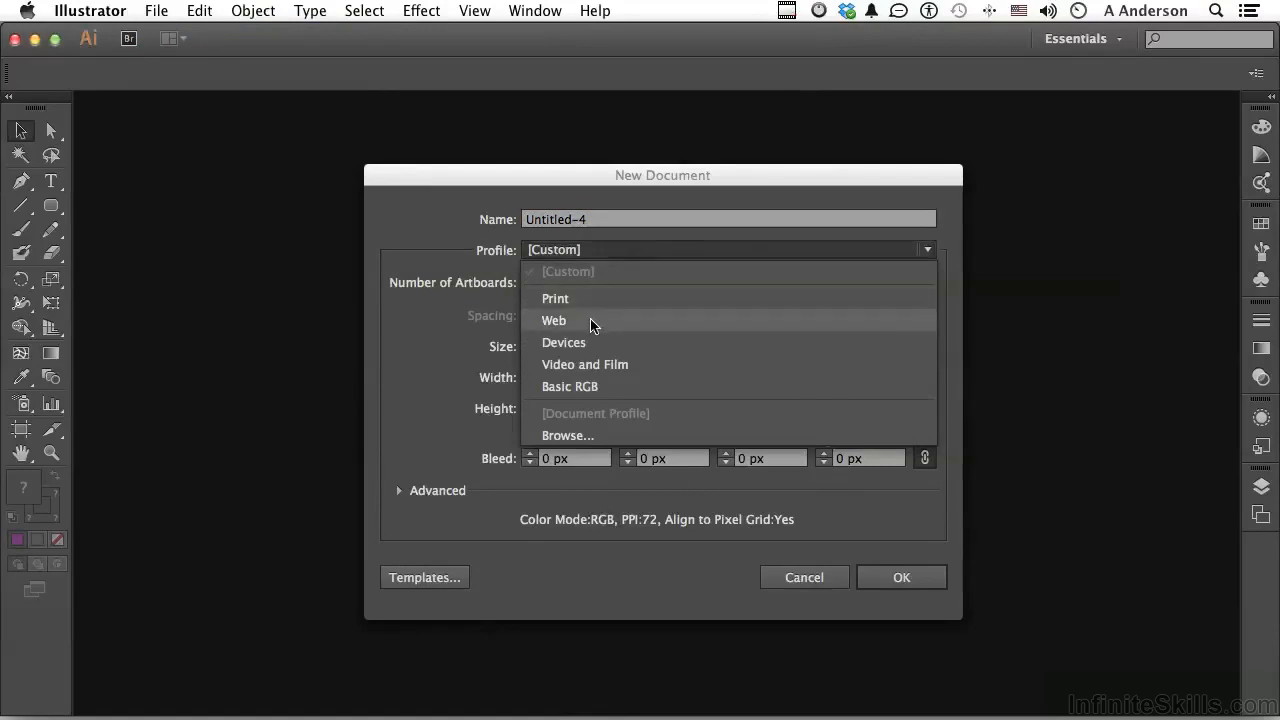
click(590, 320)
click(545, 347)
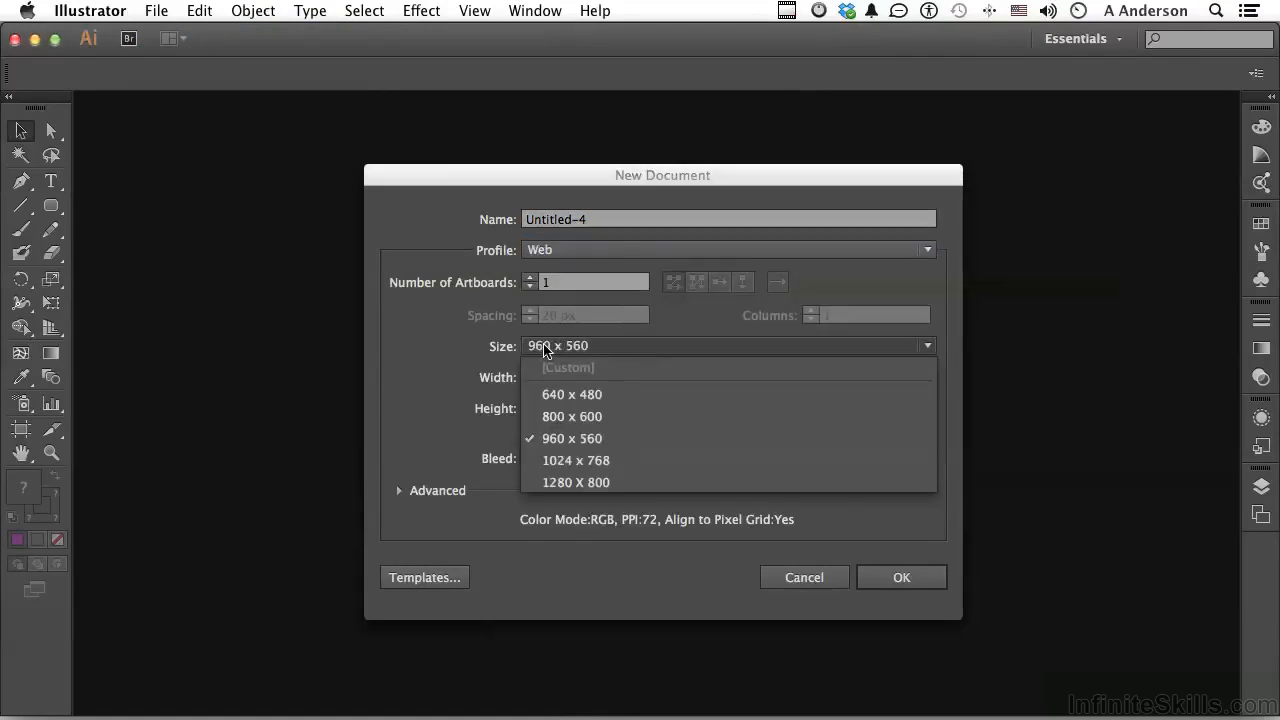
click(572, 416)
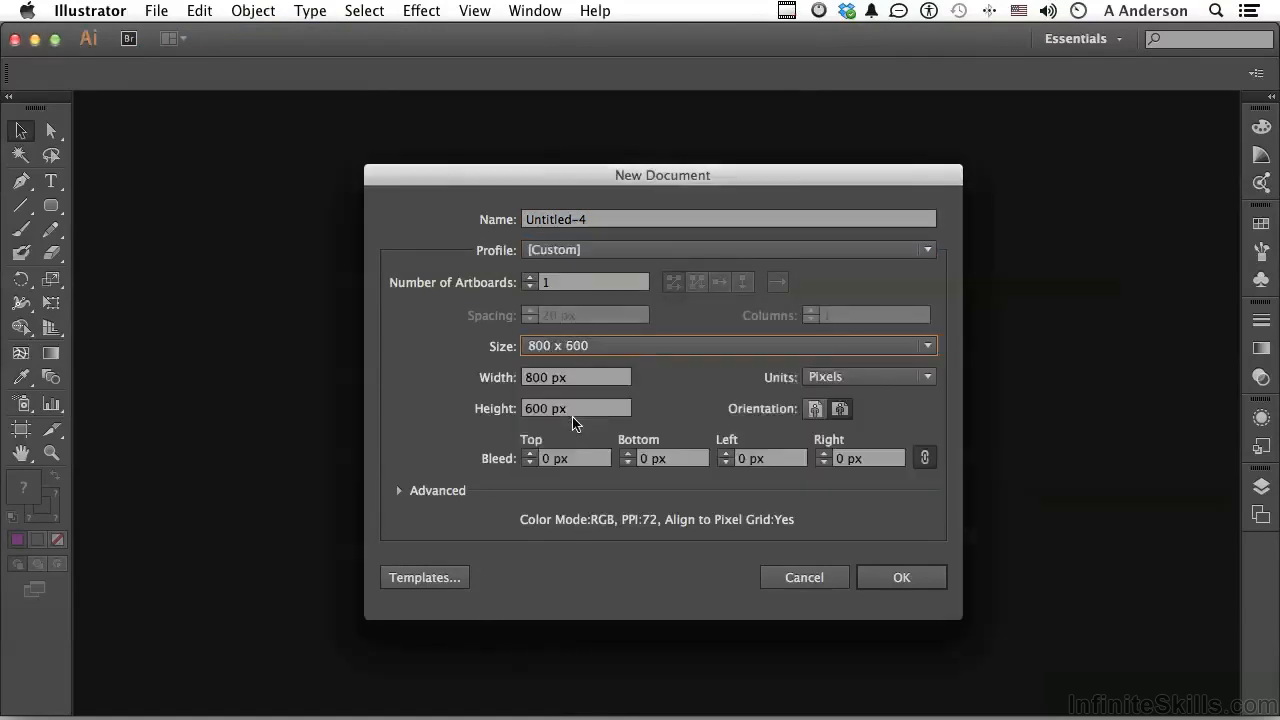
click(899, 584)
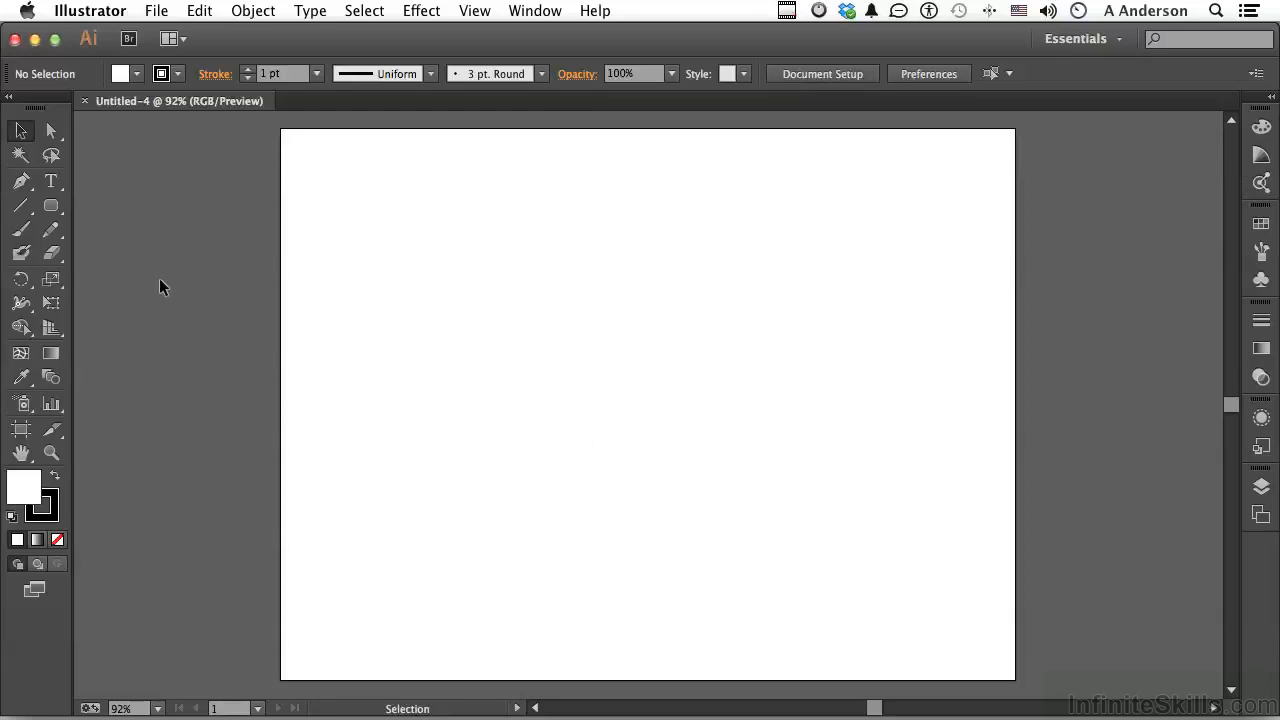
- Draw a wide rectangle in the artboard's upper left area and fill it with olive brown 7F6E00
drag(51, 206, 122, 211)
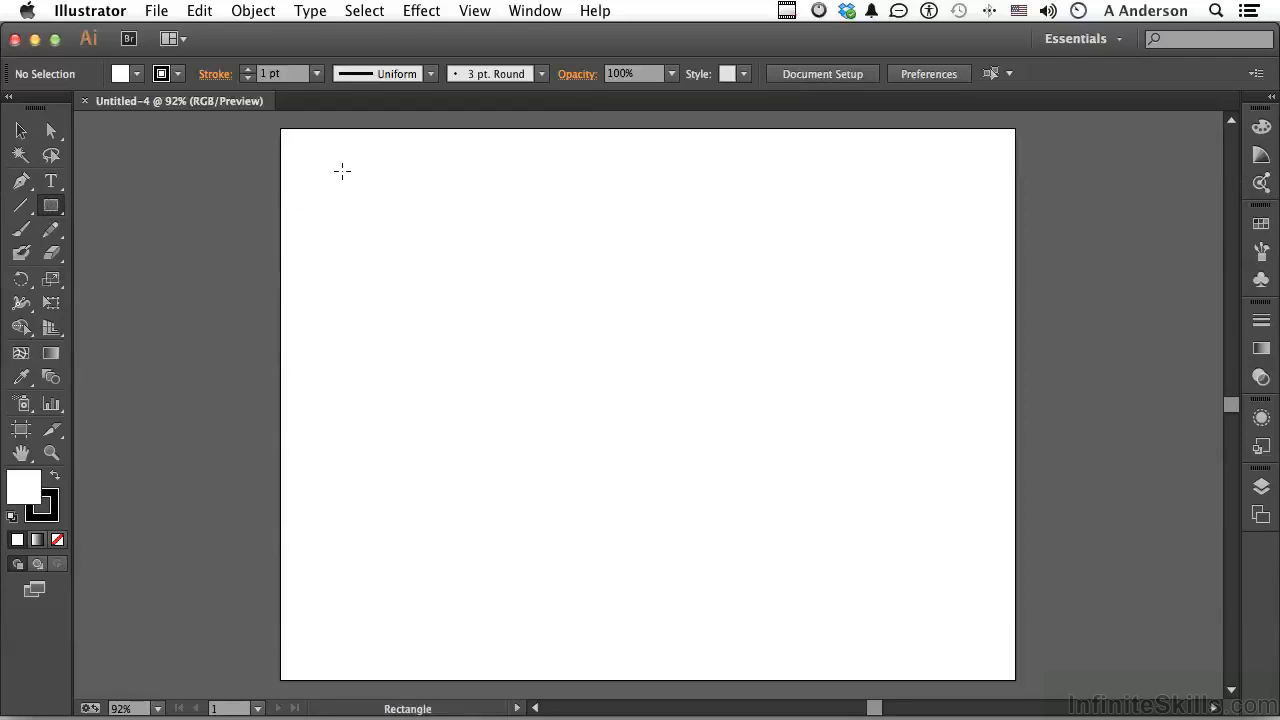
drag(342, 171, 590, 217)
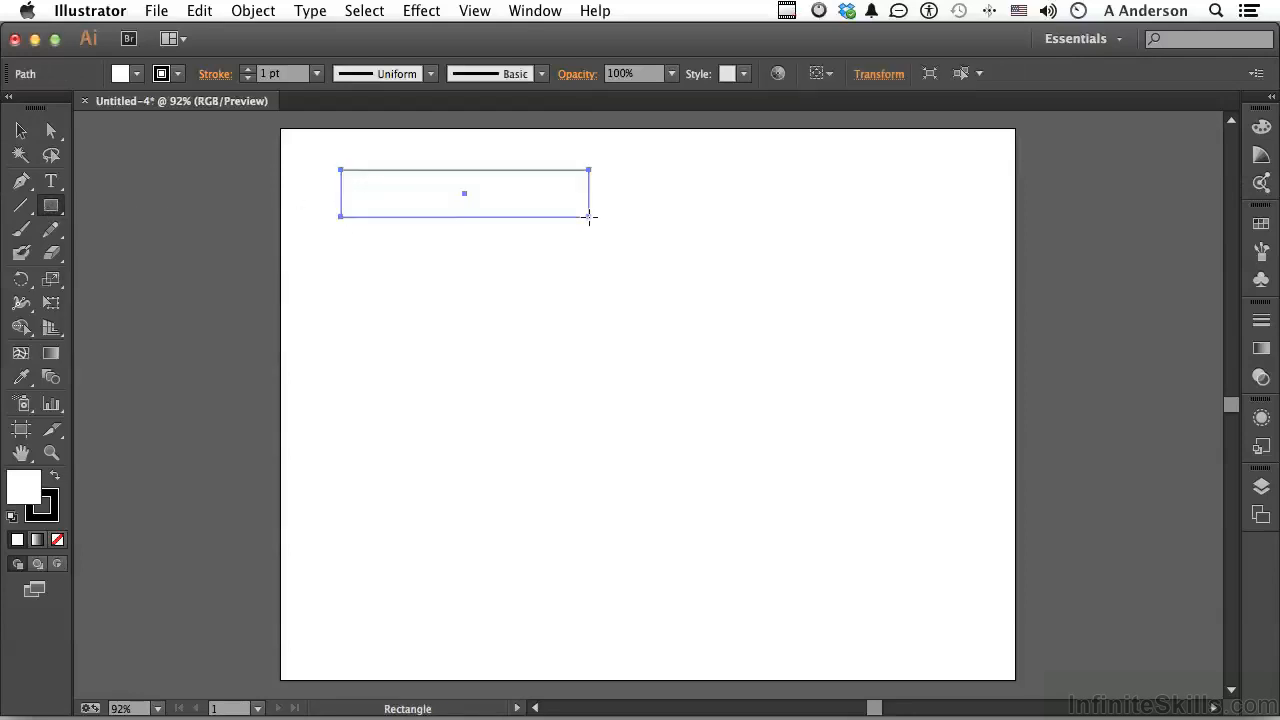
click(1262, 130)
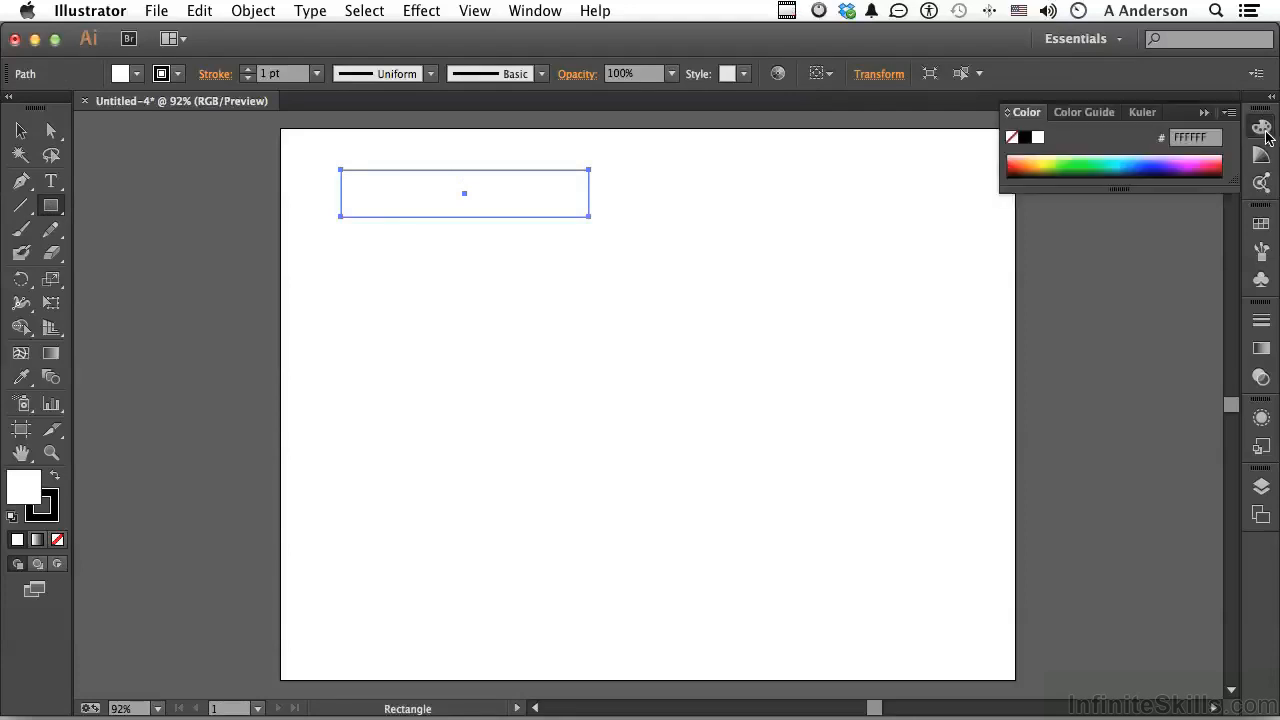
click(1045, 163)
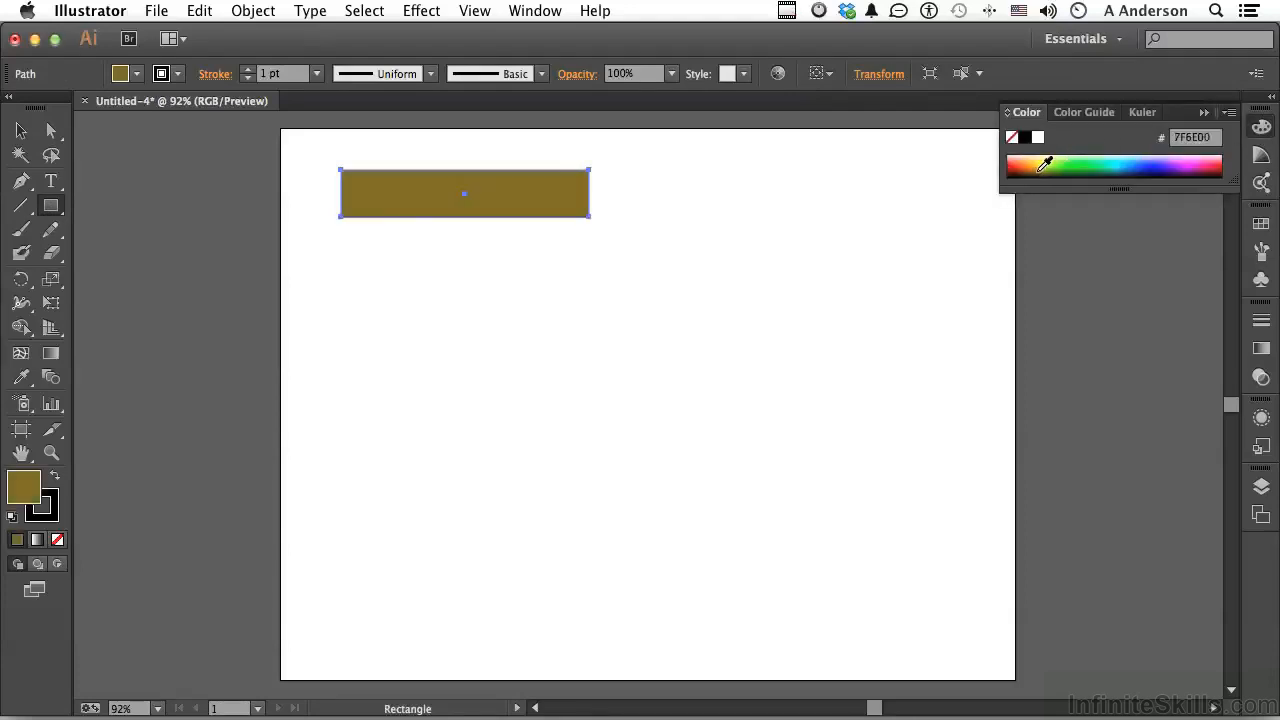
click(1204, 112)
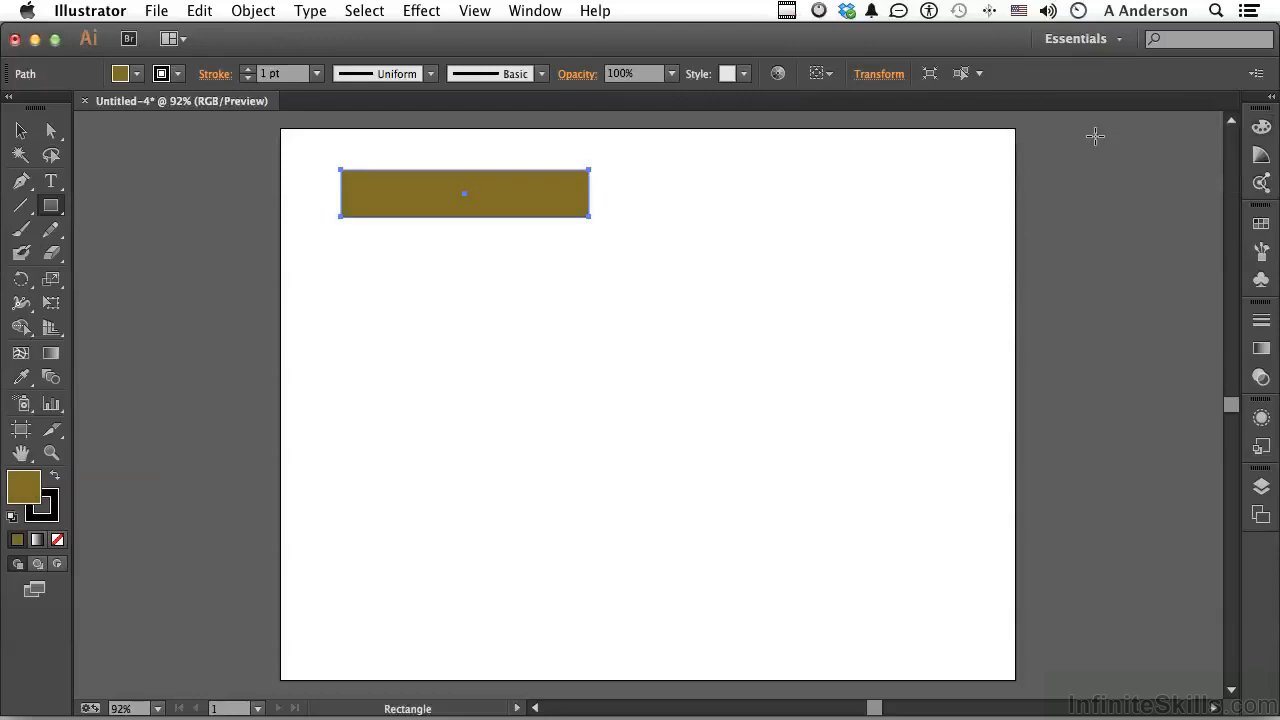
- Draw three more rectangles: a tall one and a small one to the right, and a thin one below the wide rectangle
drag(692, 176, 785, 294)
drag(865, 174, 967, 206)
drag(393, 286, 511, 304)
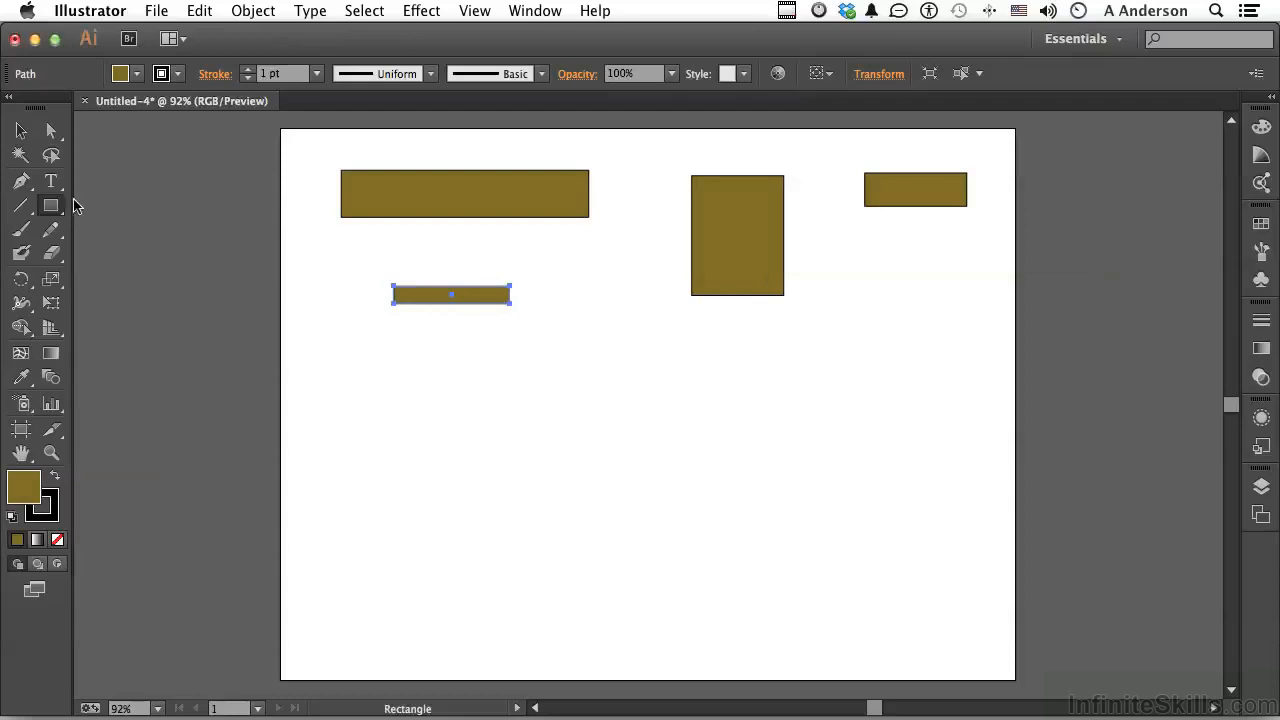
- Draw two rounded rectangles, one near the artboard's center and a taller one in the lower right area
drag(57, 212, 106, 231)
drag(570, 330, 659, 424)
drag(828, 428, 931, 566)
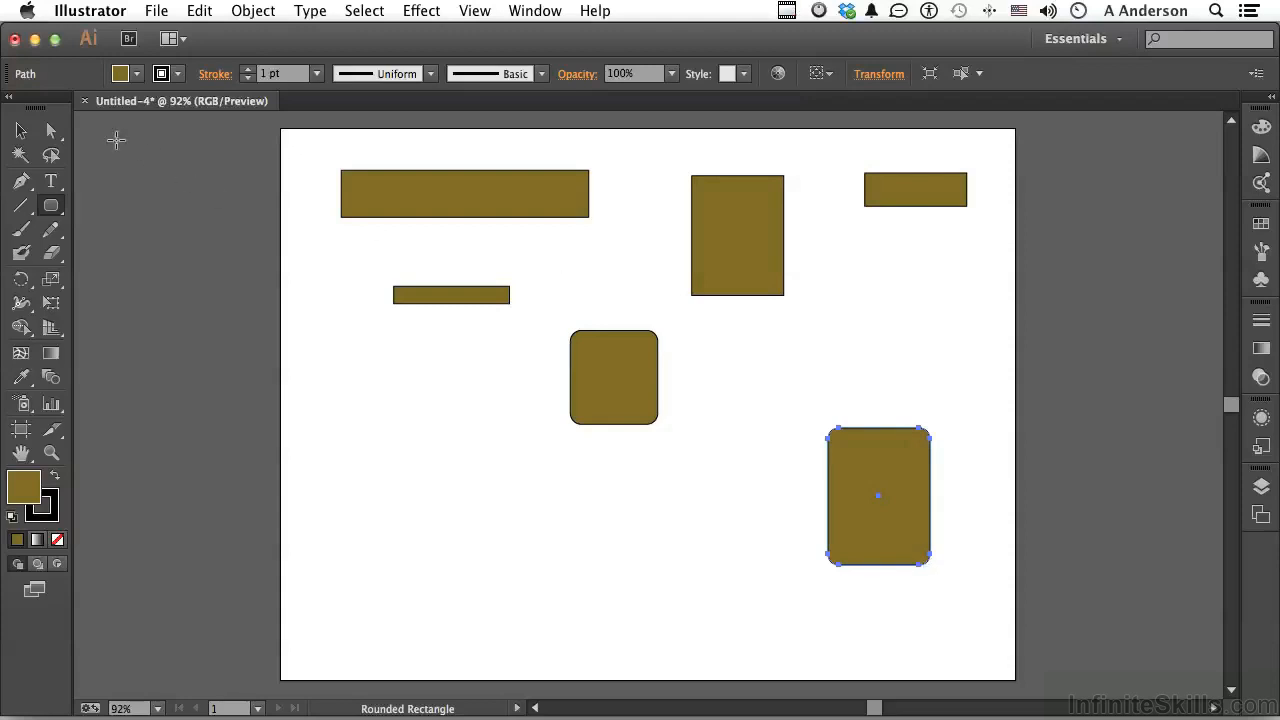
- Select the wide rectangle and move it slightly down and to the right
click(21, 130)
click(424, 204)
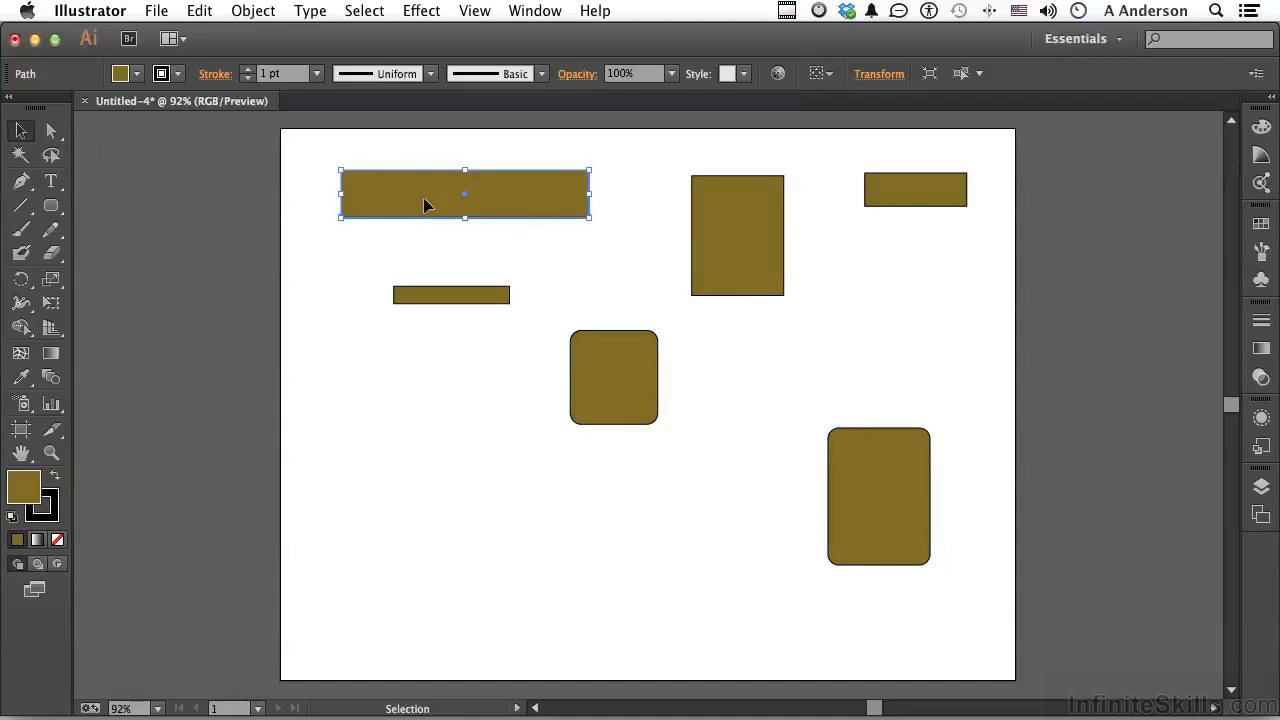
drag(424, 204, 453, 234)
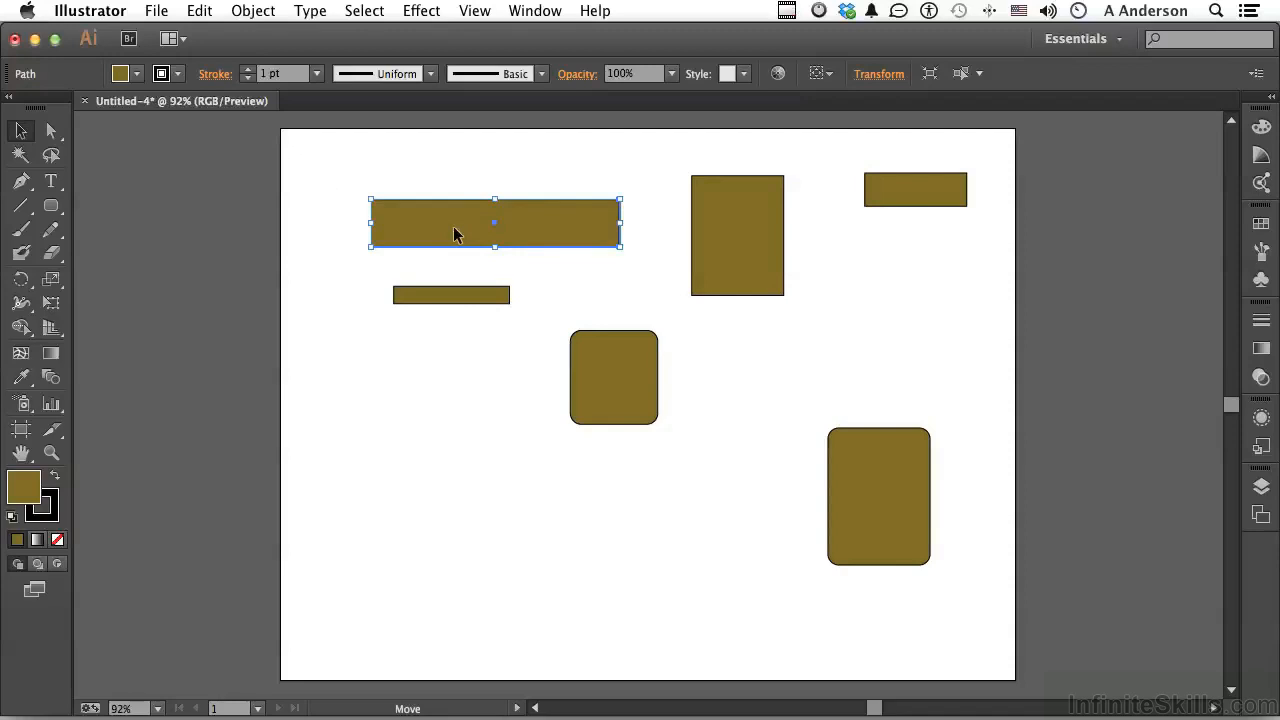
- Nudge the wide rectangle upward and partly back down by single keyboard increments
key(Up)
key(Up)
key(Up)
key(Up)
key(Up)
key(Up)
key(Up)
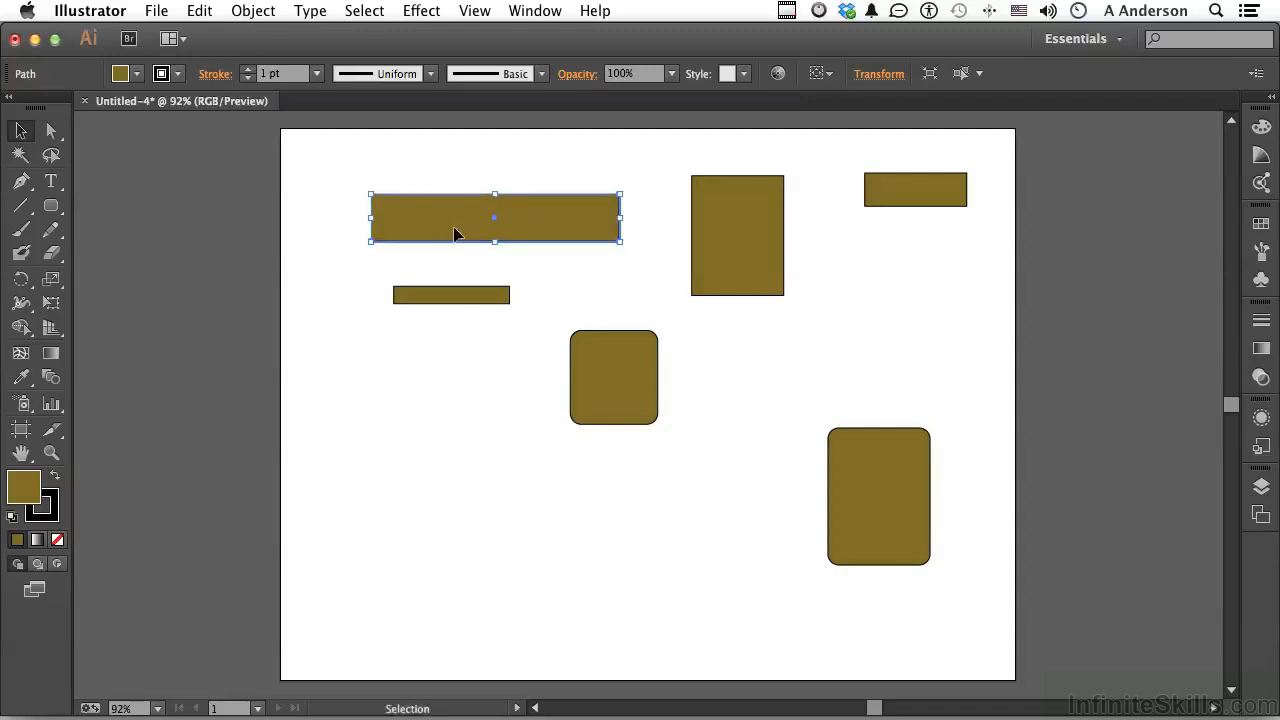
key(Up)
key(Up)
key(Up)
key(Up)
key(Up)
key(Up)
key(Up)
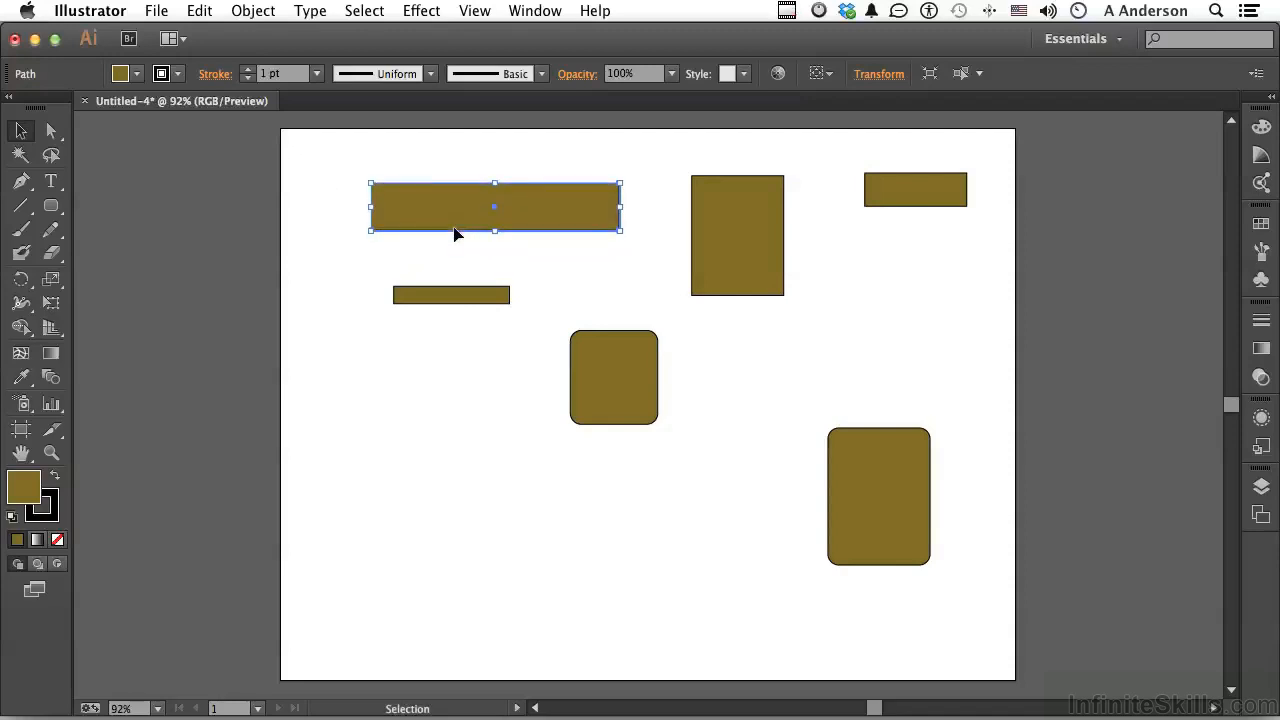
key(Down)
key(Down)
key(Down)
key(Down)
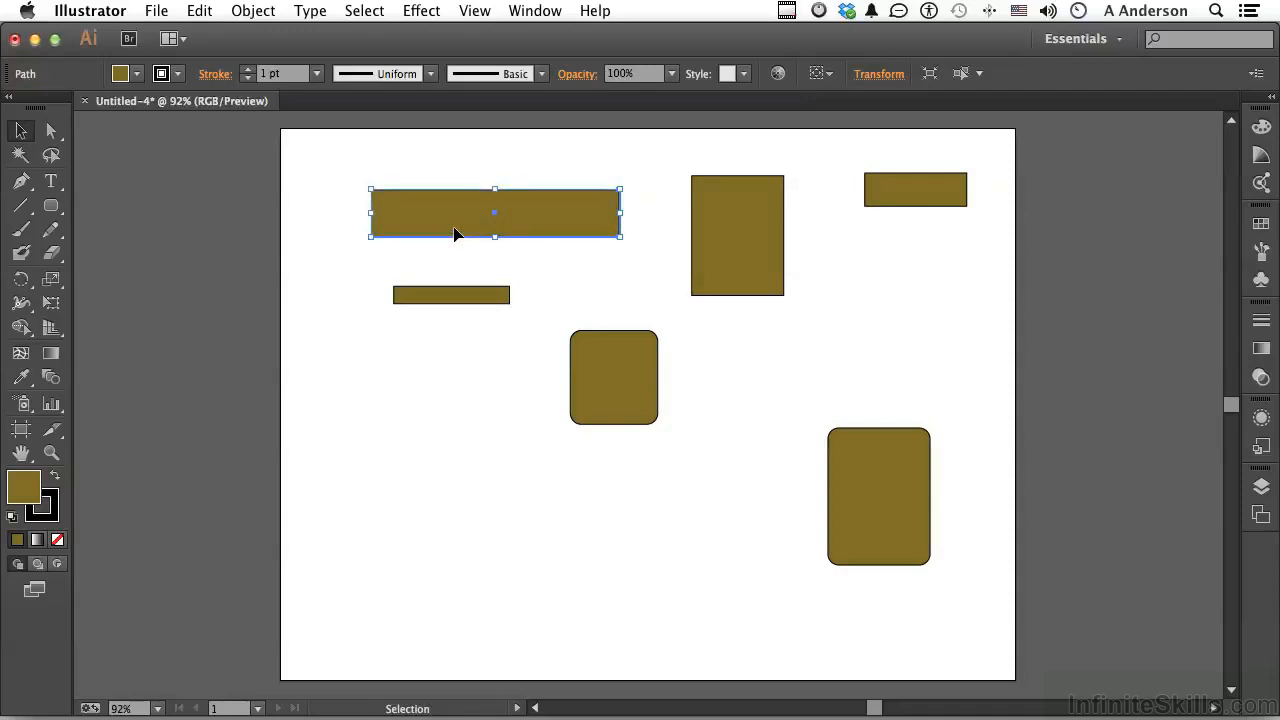
- Nudge the wide rectangle up, down, left and right in larger increments, and deselect it
key(shift+Up)
key(shift+Up)
key(shift+Up)
key(shift+Down)
key(shift+Down)
key(shift+Down)
key(shift+Down)
key(shift+Left)
key(shift+Left)
key(shift+Left)
key(shift+Right)
key(shift+Right)
key(shift+Right)
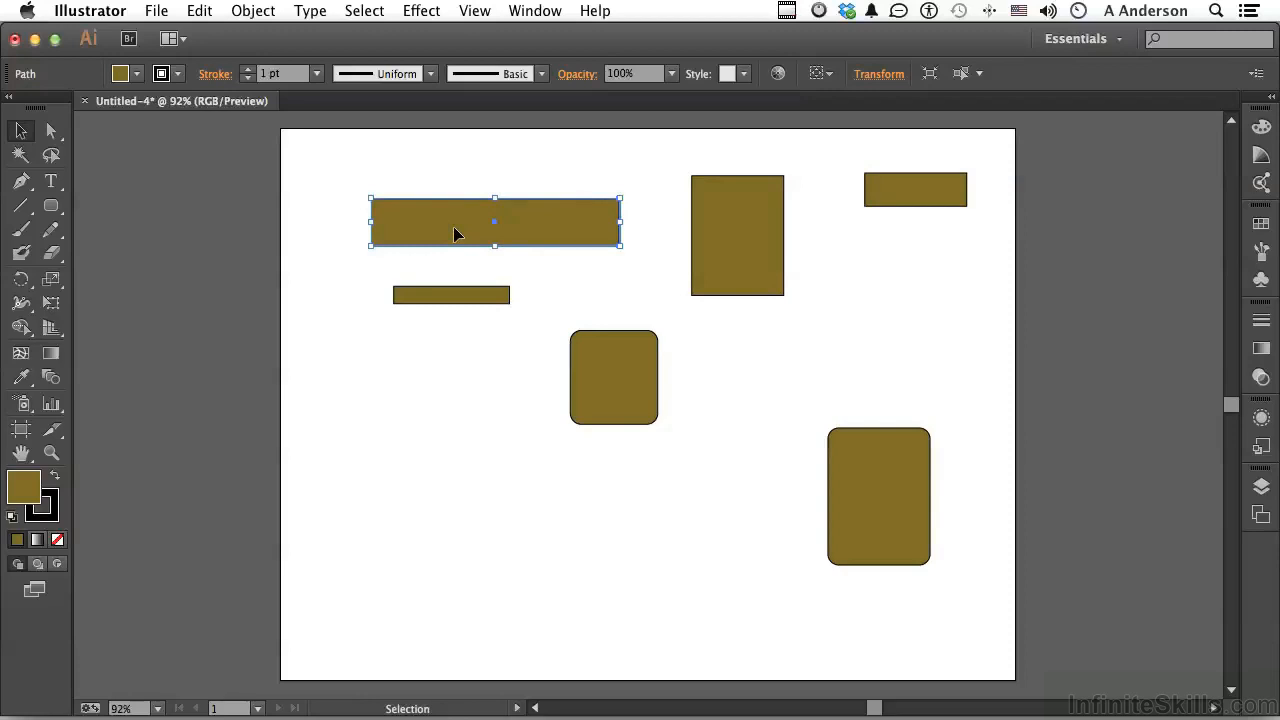
click(328, 213)
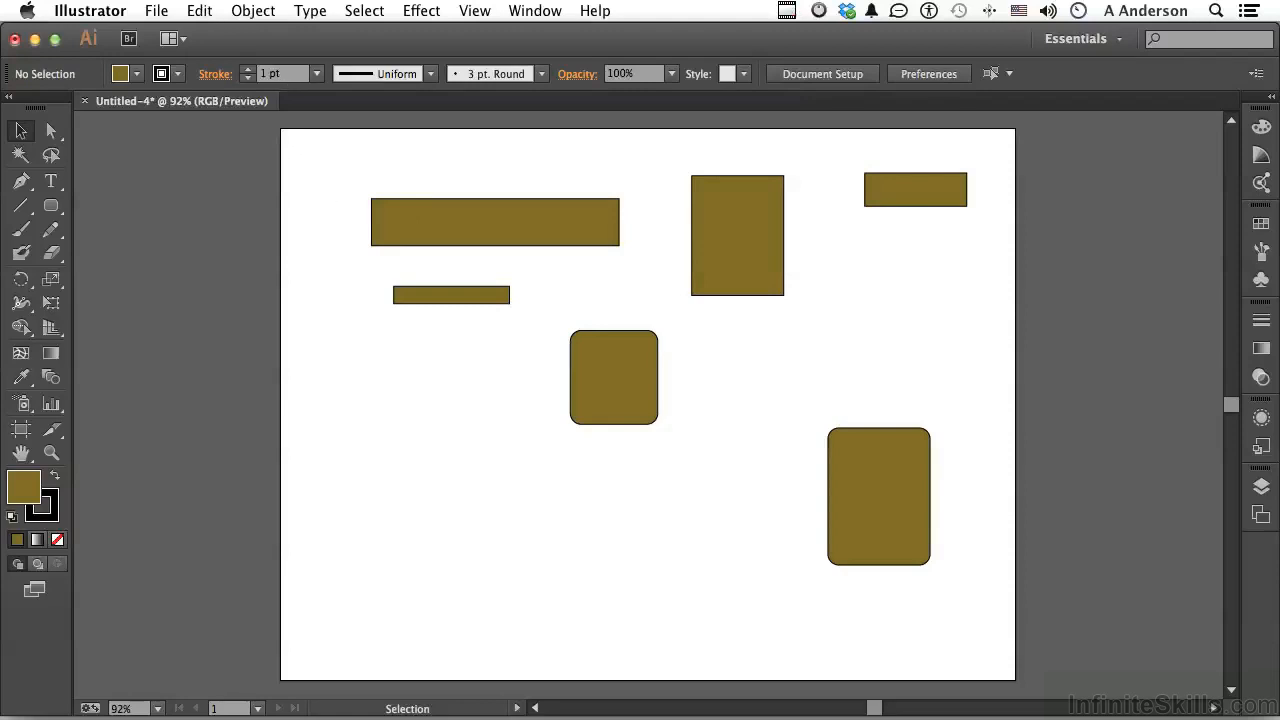
- Set the general preferences to a keyboard increment of 0.1 px and a constrain angle of 20°
click(106, 12)
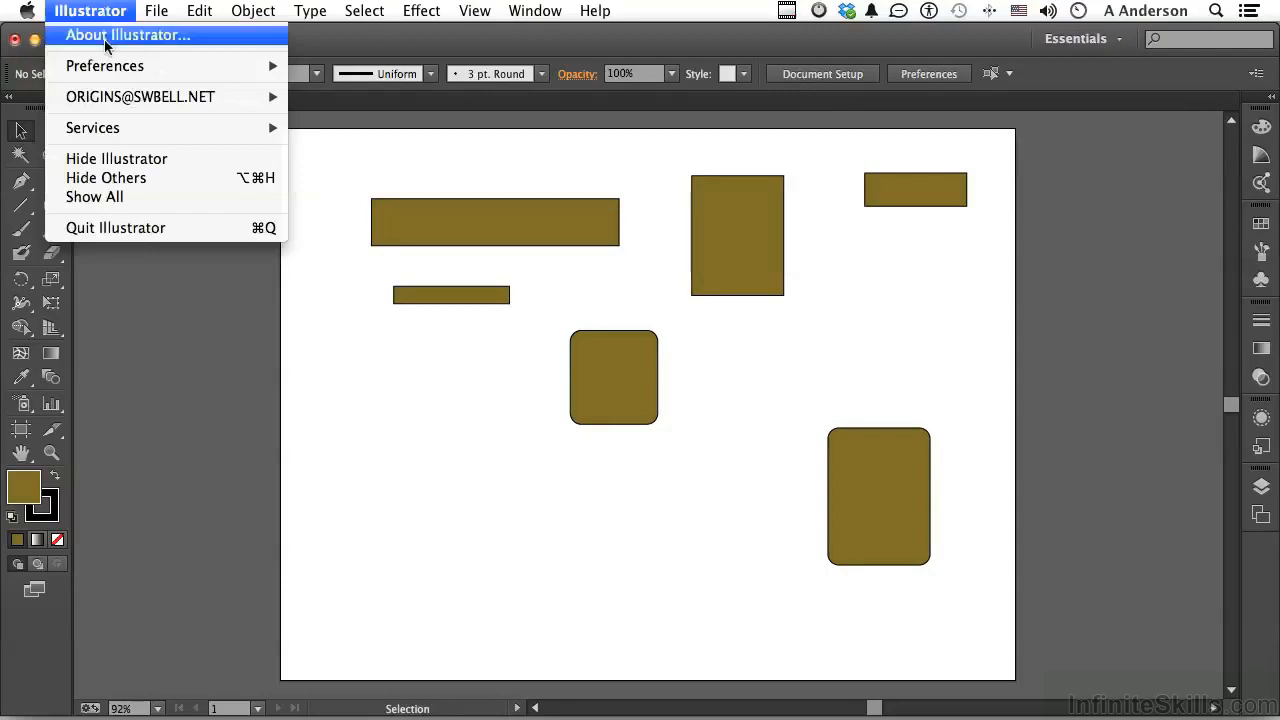
mouse_move(82, 65)
click(386, 68)
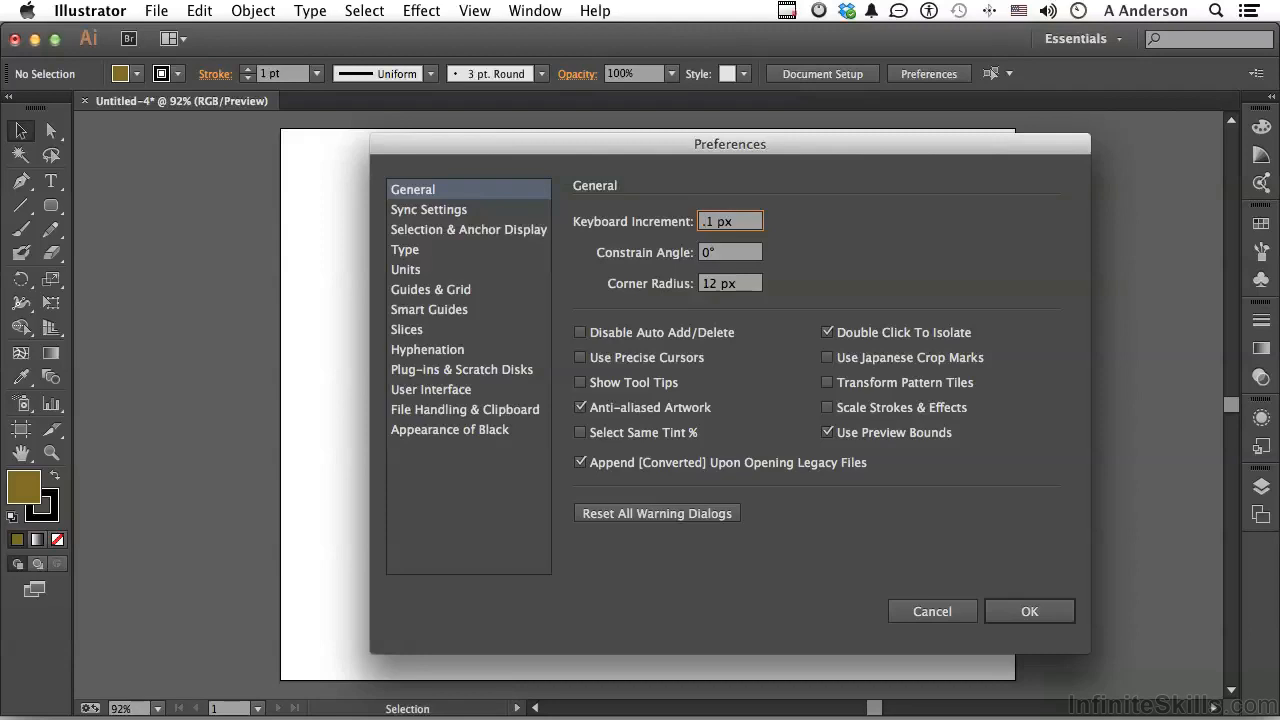
text(0.)
click(705, 255)
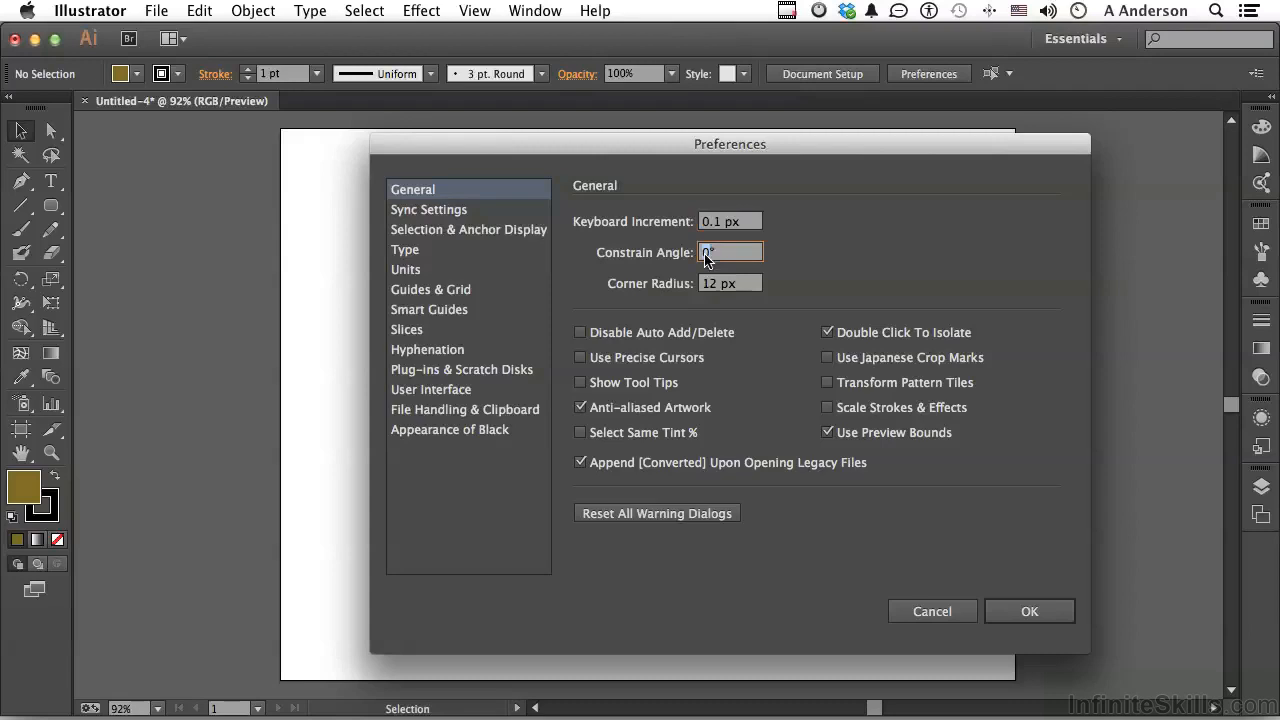
text(20)
click(1025, 611)
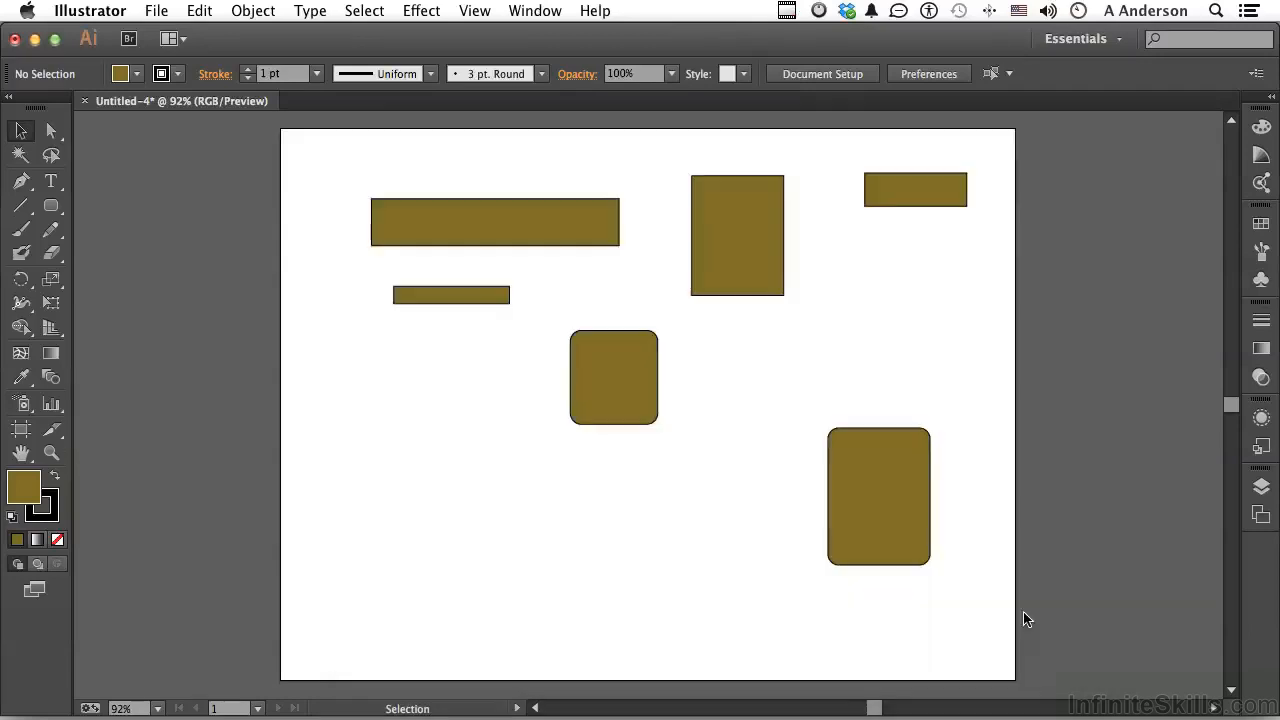
- Select the wide rectangle and nudge it up and to the right with the new keyboard increment
click(505, 232)
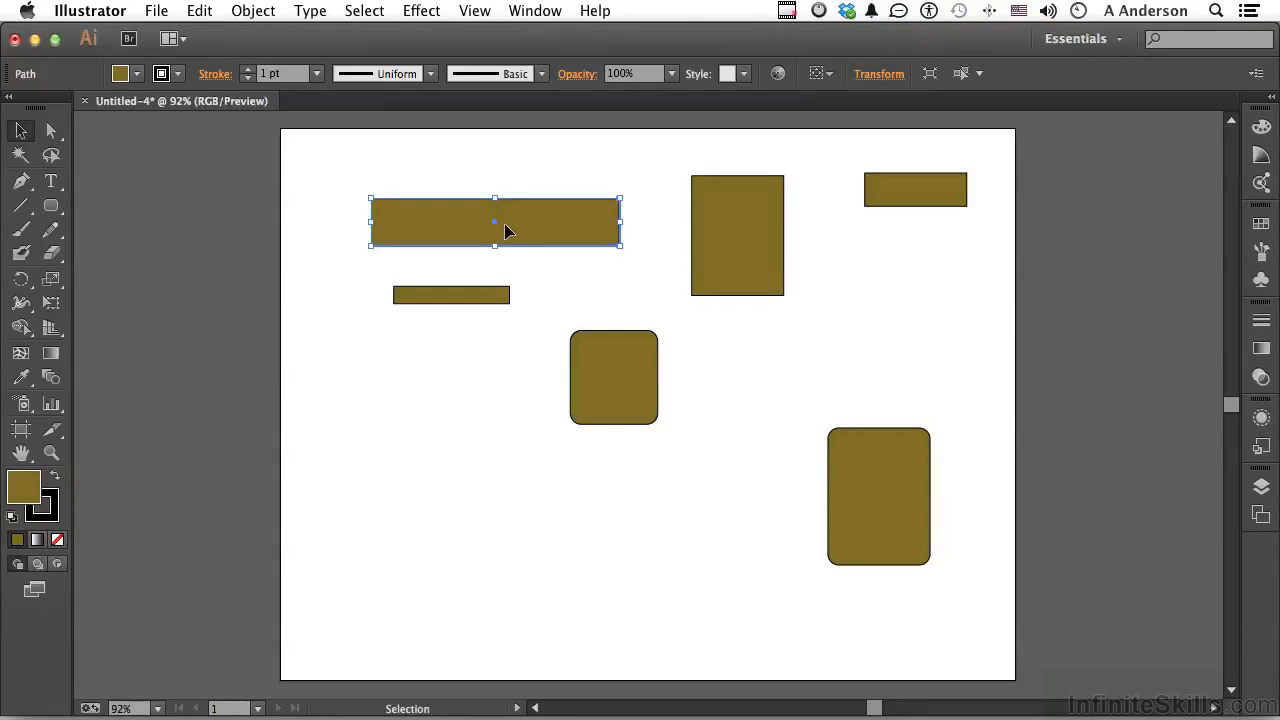
key(Up)
key(Right)
key(Up)
key(Right)
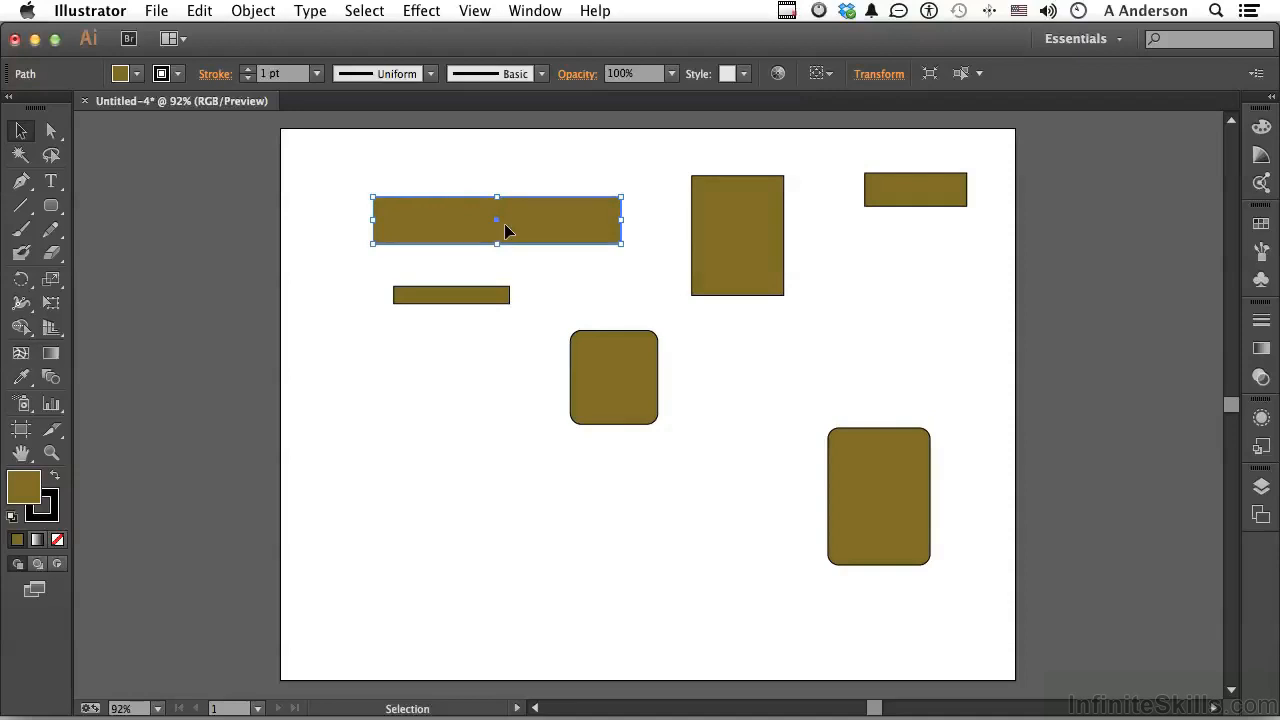
key(Right)
key(Right)
key(Right)
key(Right)
key(Right)
key(Right)
key(Right)
key(Right)
key(Right)
key(Right)
key(Up)
key(Up)
key(Up)
key(Up)
key(Up)
key(Up)
key(Up)
key(Up)
key(Up)
key(Up)
key(Up)
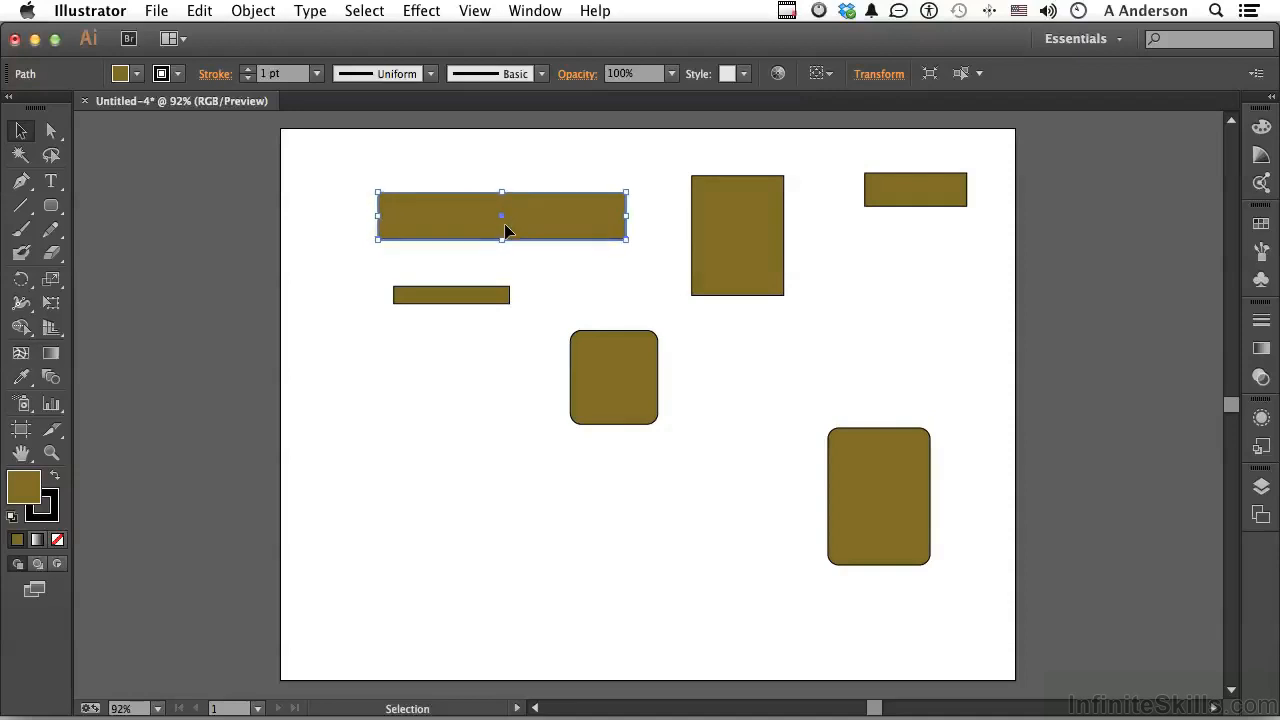
key(Right)
key(Right)
key(Right)
key(Up)
key(Up)
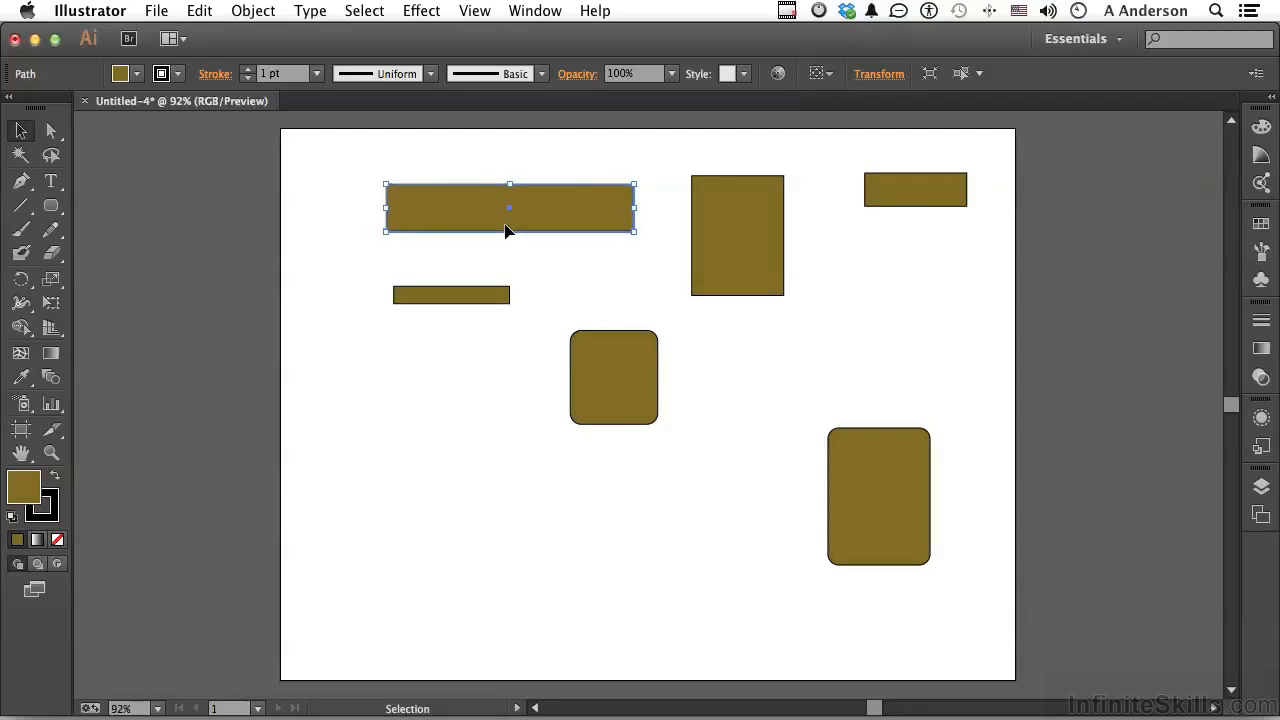
- Nudge the wide rectangle back down and to the left
key(Left)
key(Left)
key(Left)
key(Left)
key(Left)
key(Left)
key(Left)
key(Left)
key(Left)
key(Left)
key(Left)
key(Down)
key(Down)
key(Down)
key(Down)
key(Down)
key(Down)
key(Down)
key(Down)
key(Down)
key(Down)
key(Down)
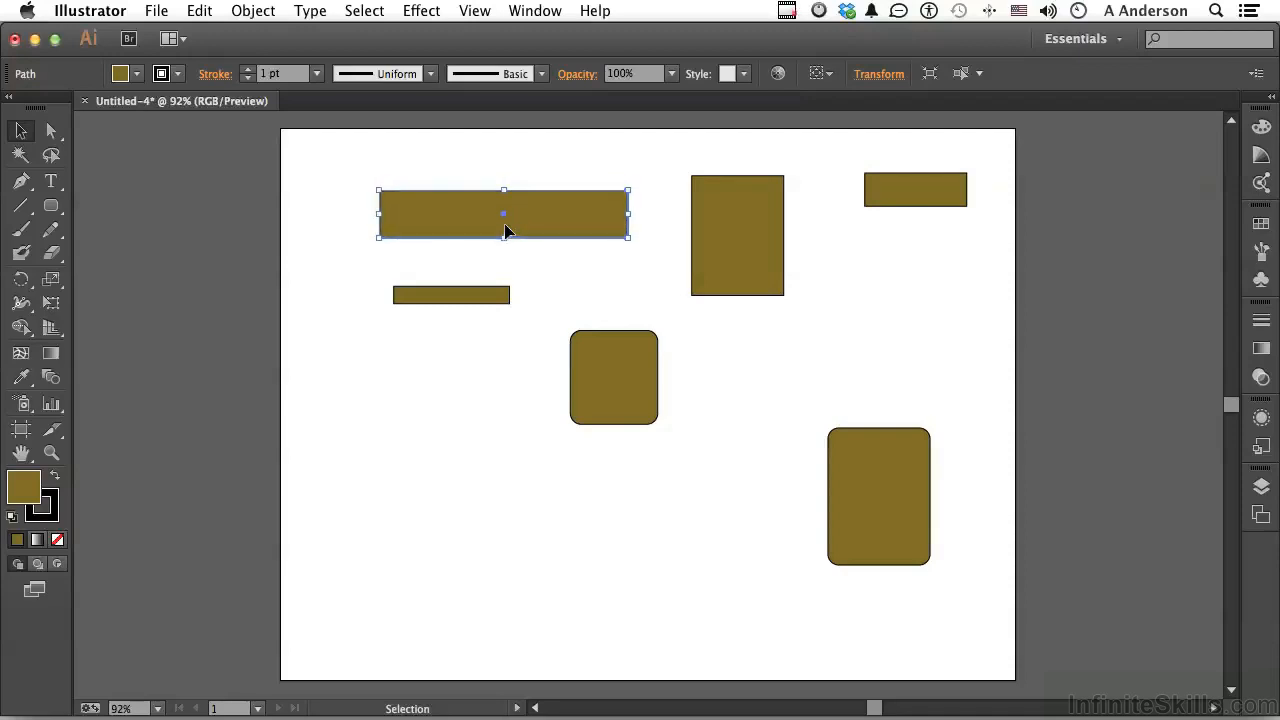
key(Left)
key(Left)
key(Down)
key(Down)
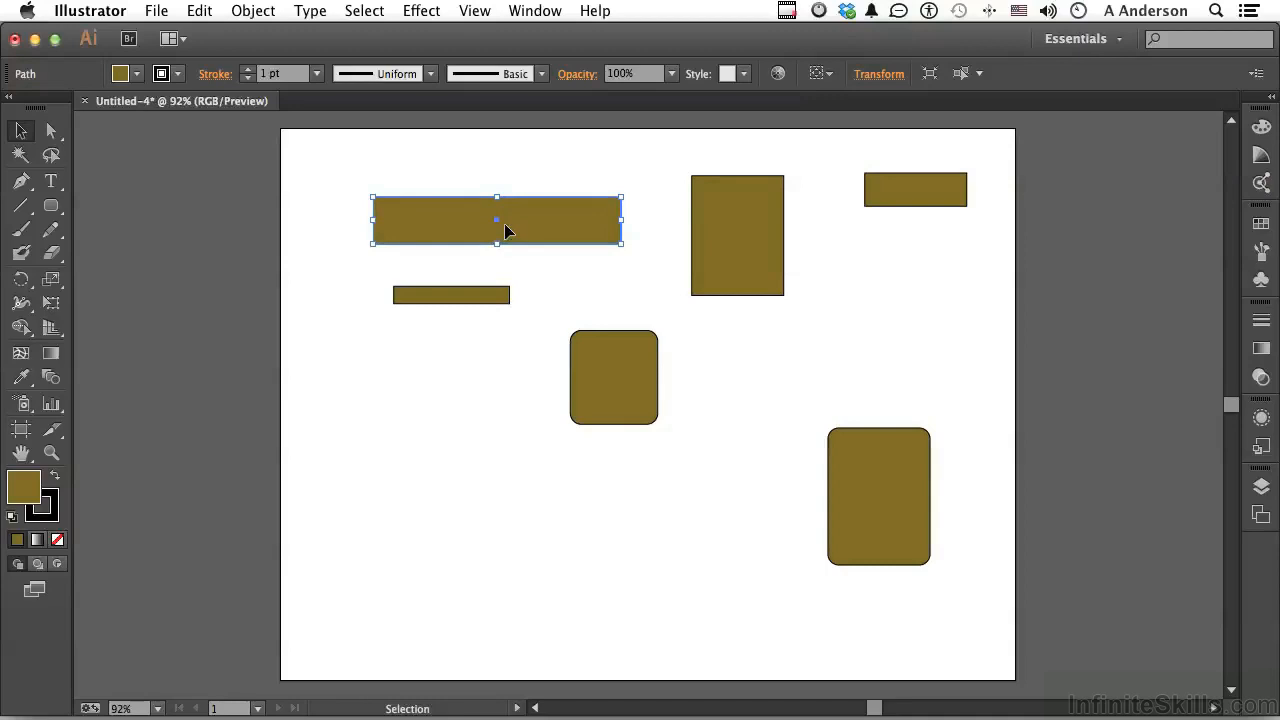
- Draw two thin rectangles in the artboard's lower left area, tilted by the constrain angle
click(50, 206)
drag(50, 206, 94, 202)
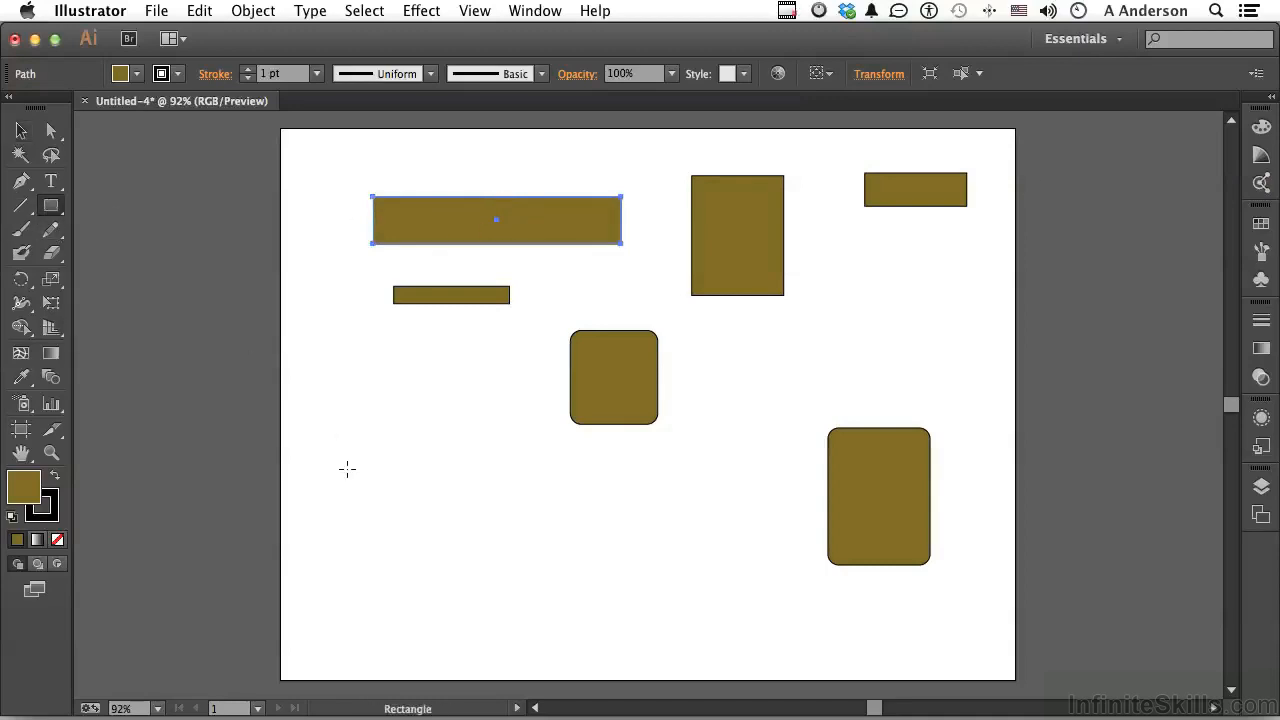
drag(344, 481, 507, 450)
drag(455, 491, 588, 465)
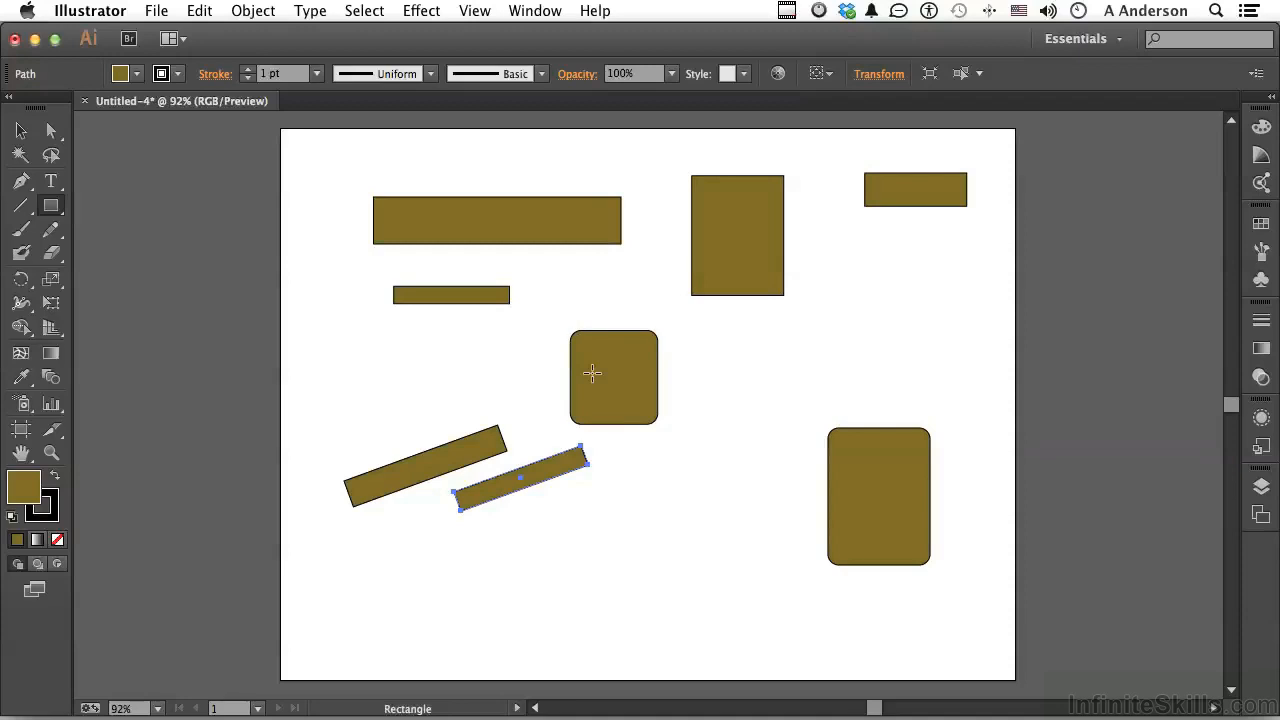
- Set the general preferences to a constrain angle of 0° and a keyboard increment of 1 px
key(super)
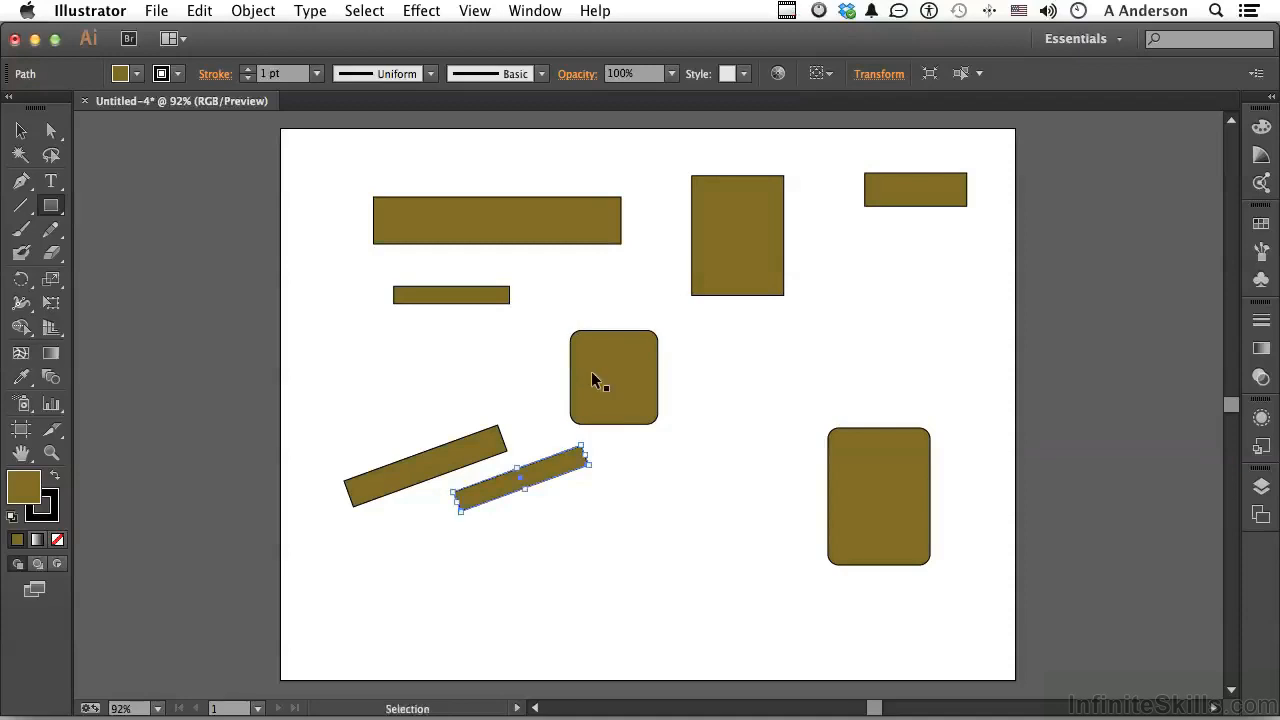
key(super+k)
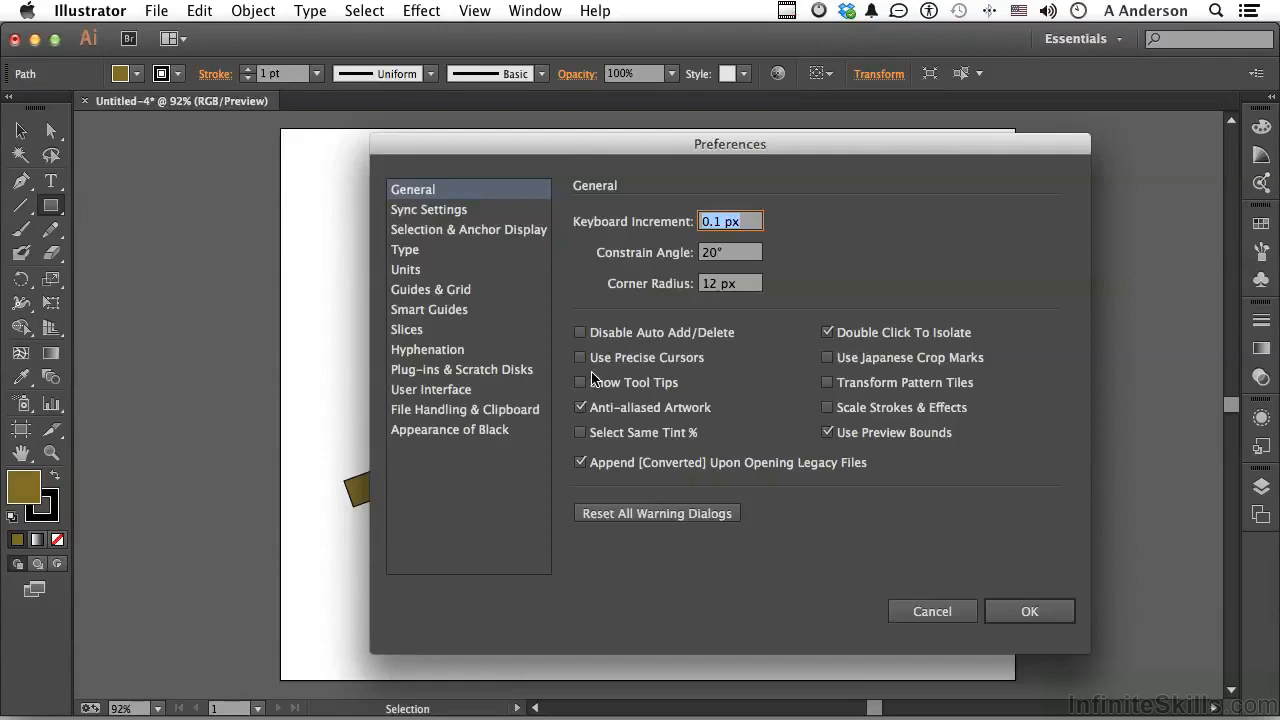
click(708, 255)
text(0)
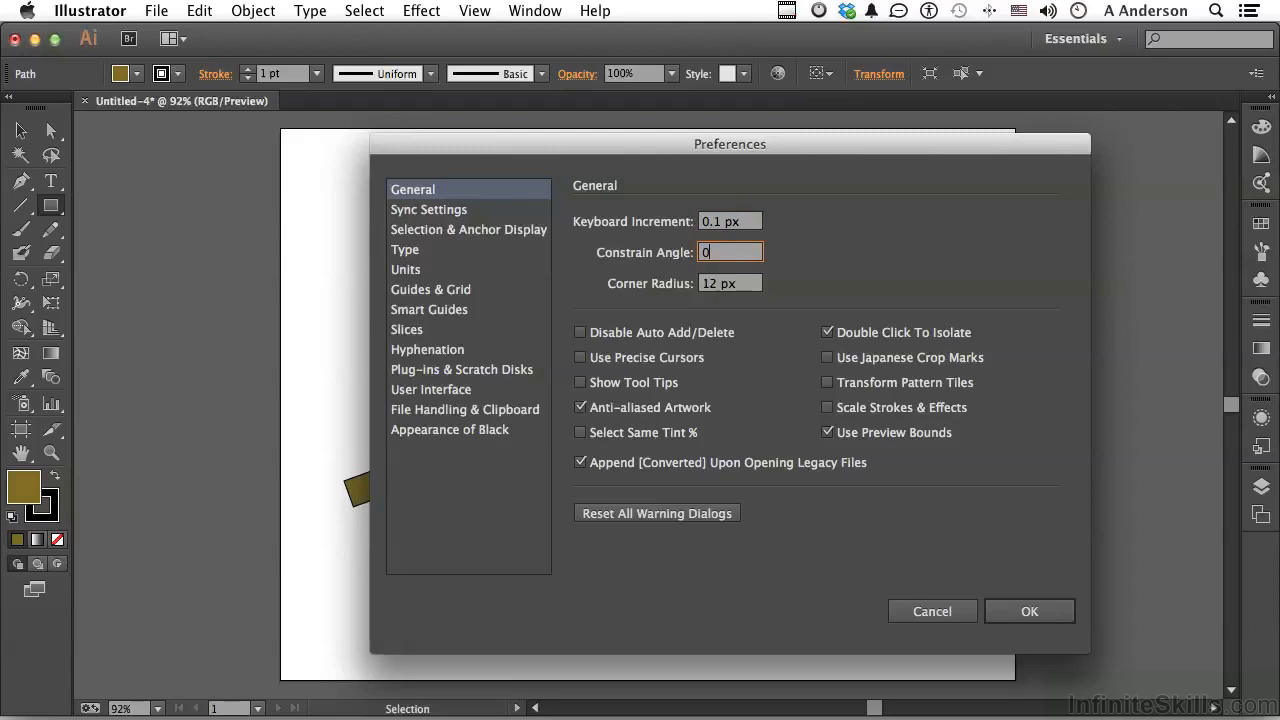
click(714, 224)
key(BackSpace)
key(BackSpace)
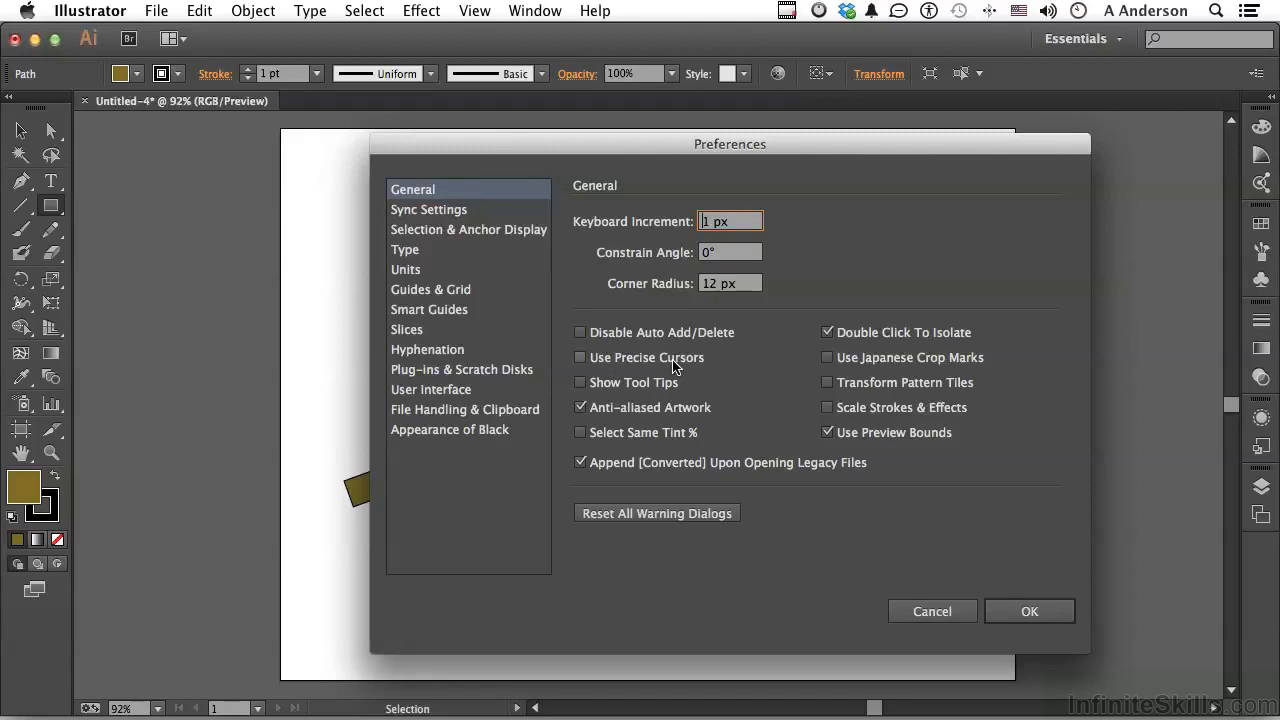
click(1030, 612)
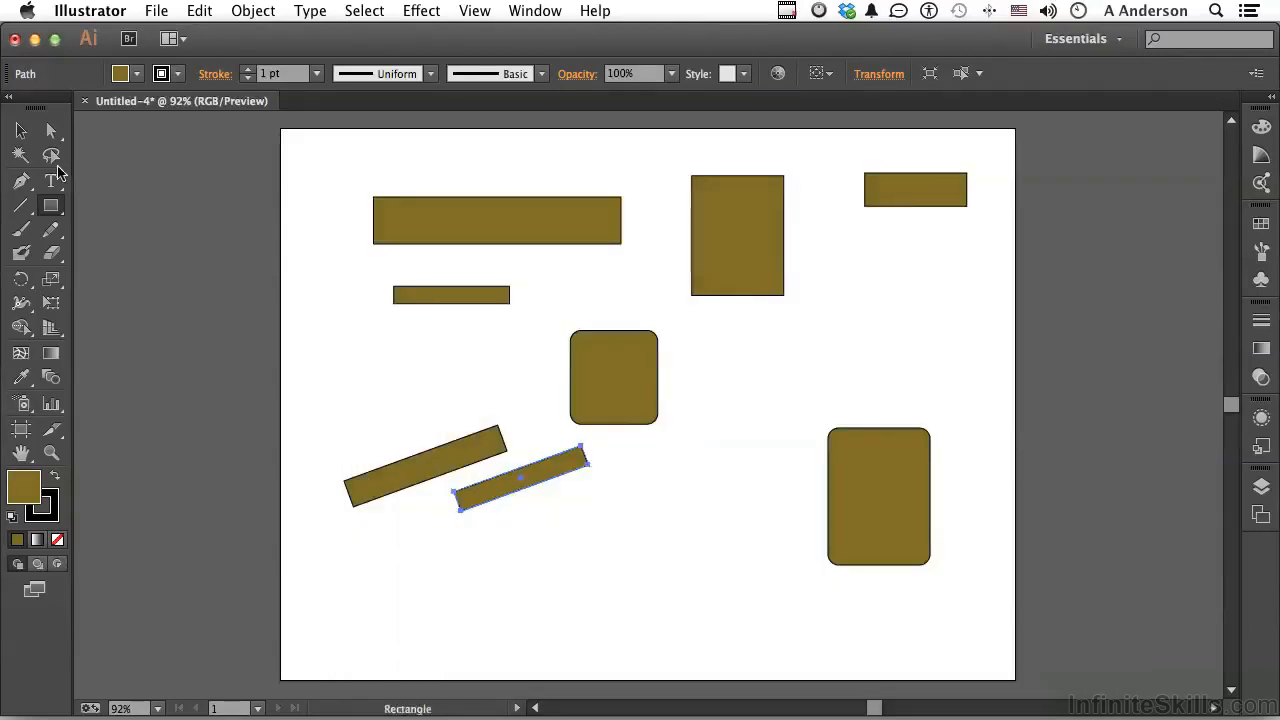
- Activate the Magic Wand tool and enable Use Precise Cursors in the general preferences
click(20, 155)
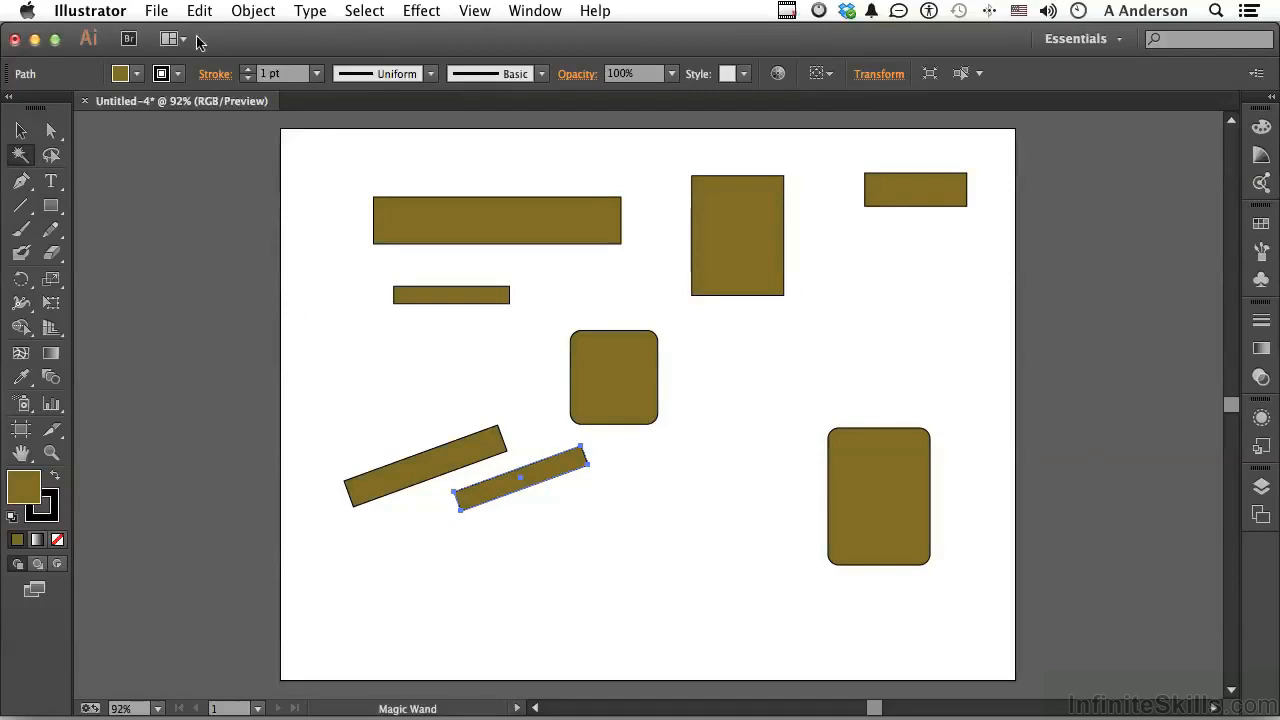
key(super+k)
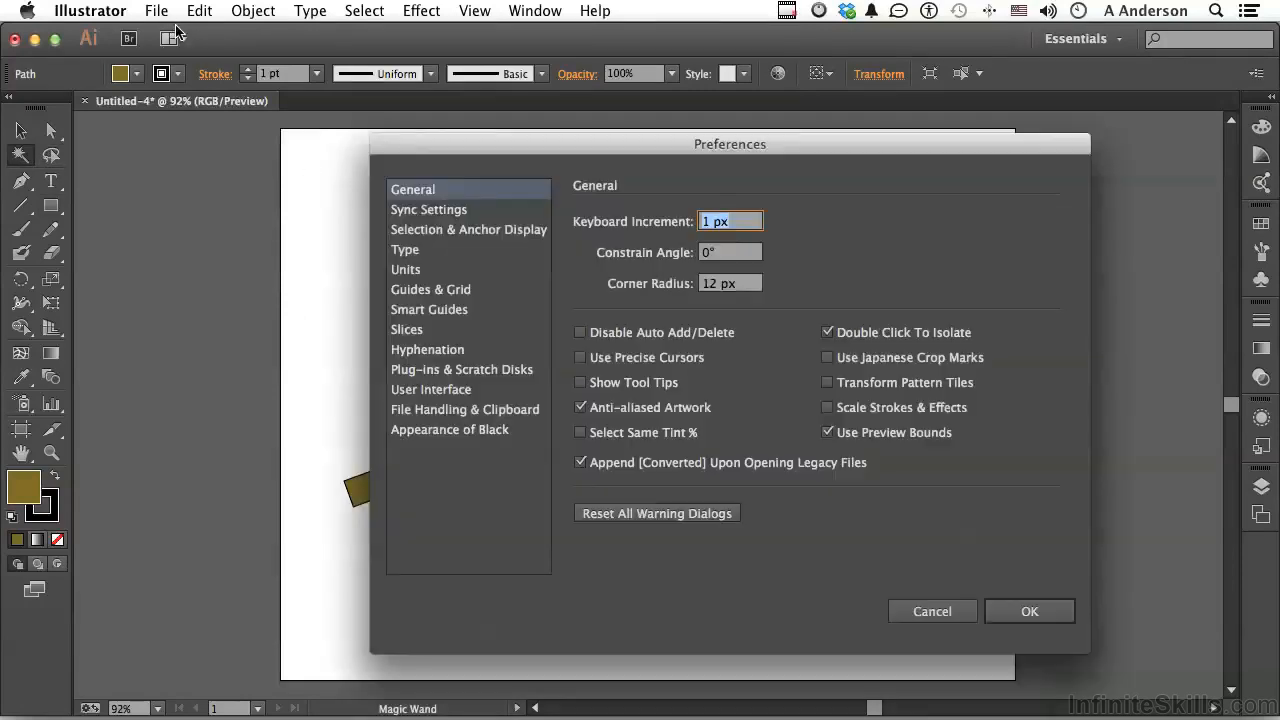
click(580, 358)
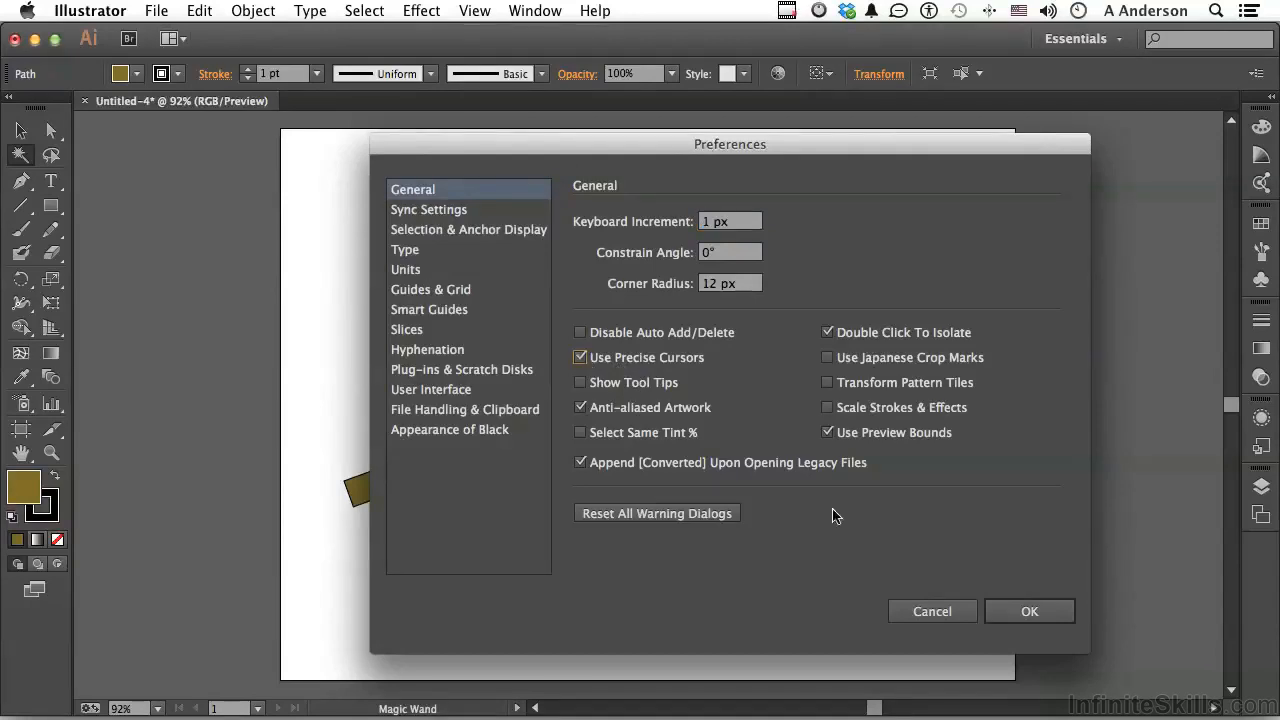
click(1022, 611)
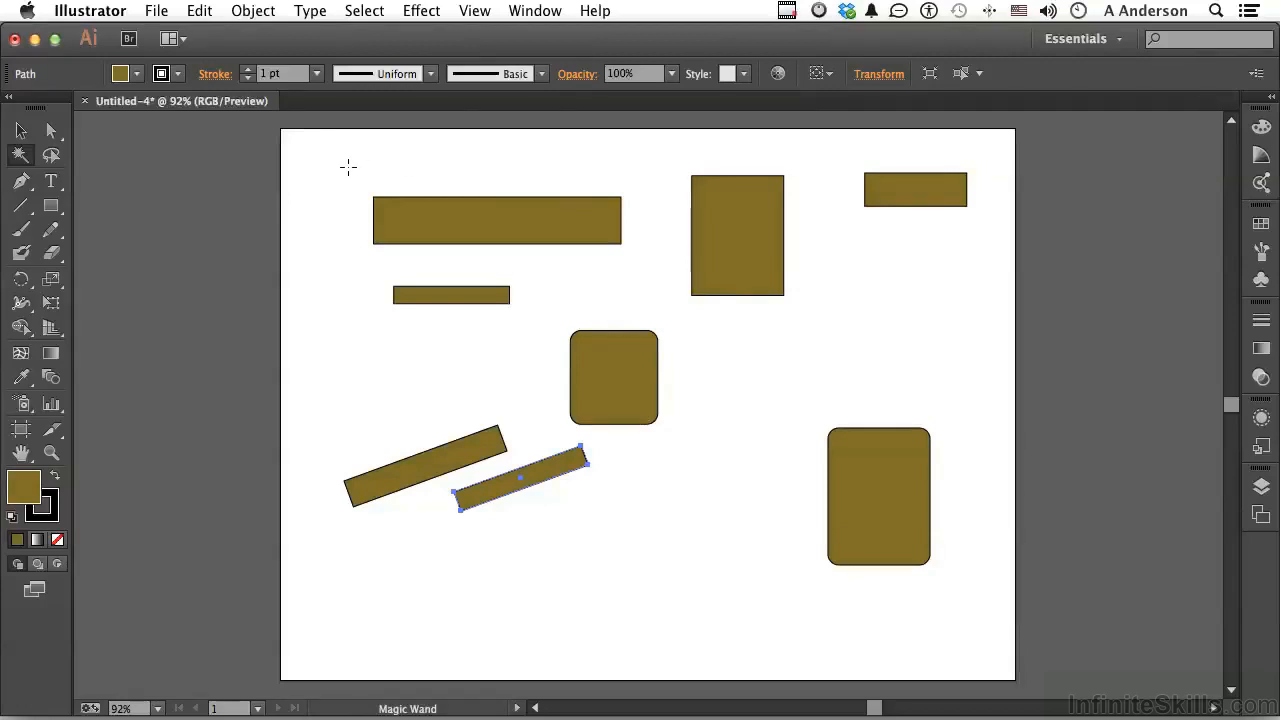
- Turn Use Precise Cursors off again in the general preferences
key(super+k)
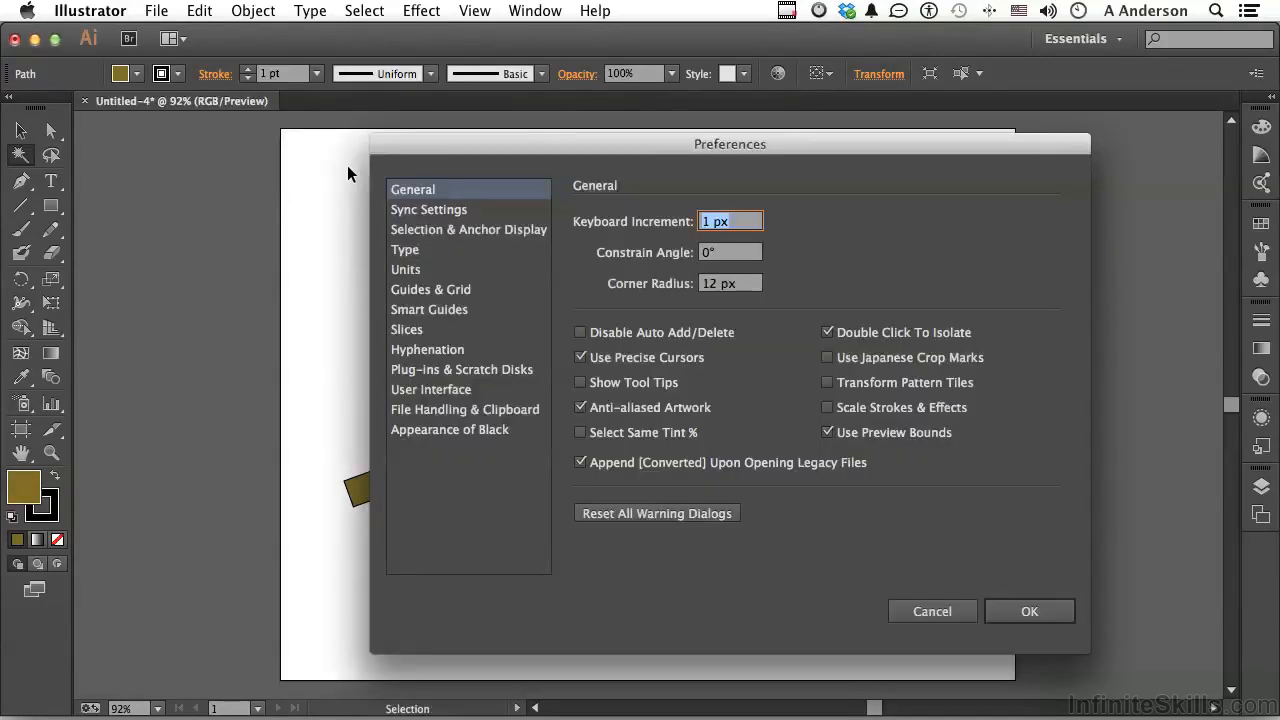
click(603, 362)
click(1020, 611)
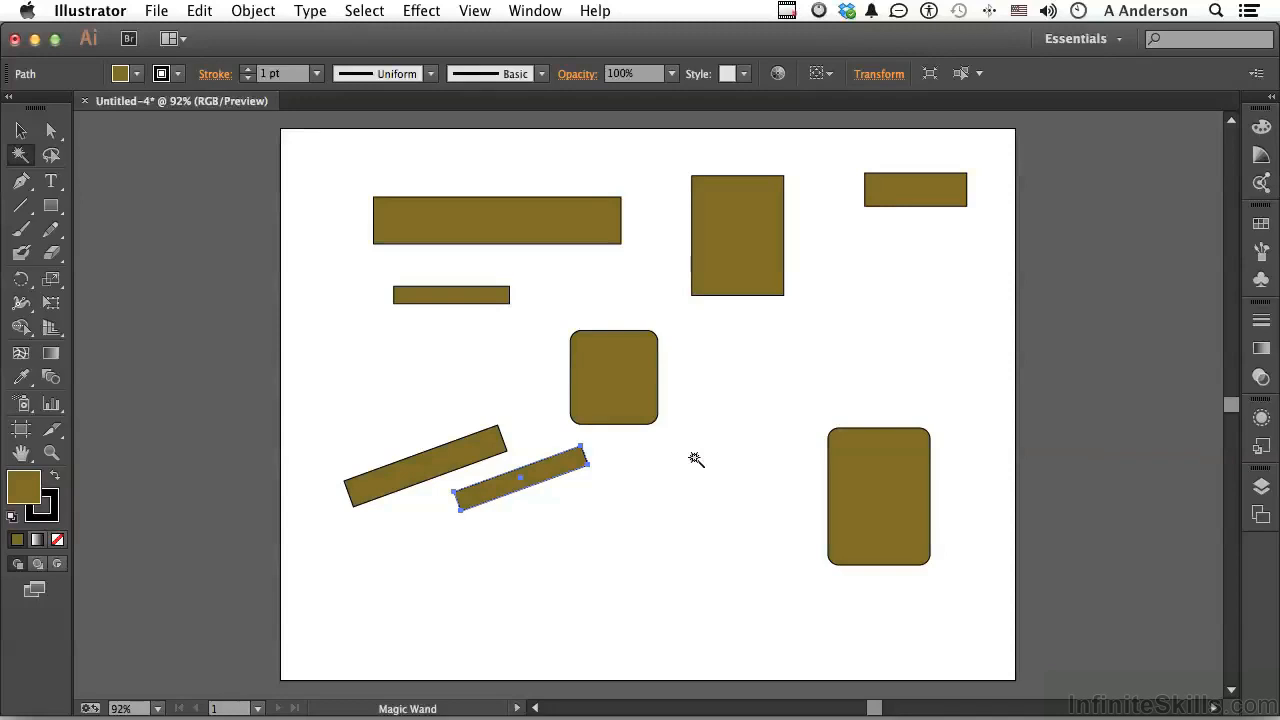
- Toggle the precise cursor on and off temporarily, and reopen the general preferences without changing any option
key(Caps_Lock)
key(Caps_Lock)
key(v)
key(super+k)
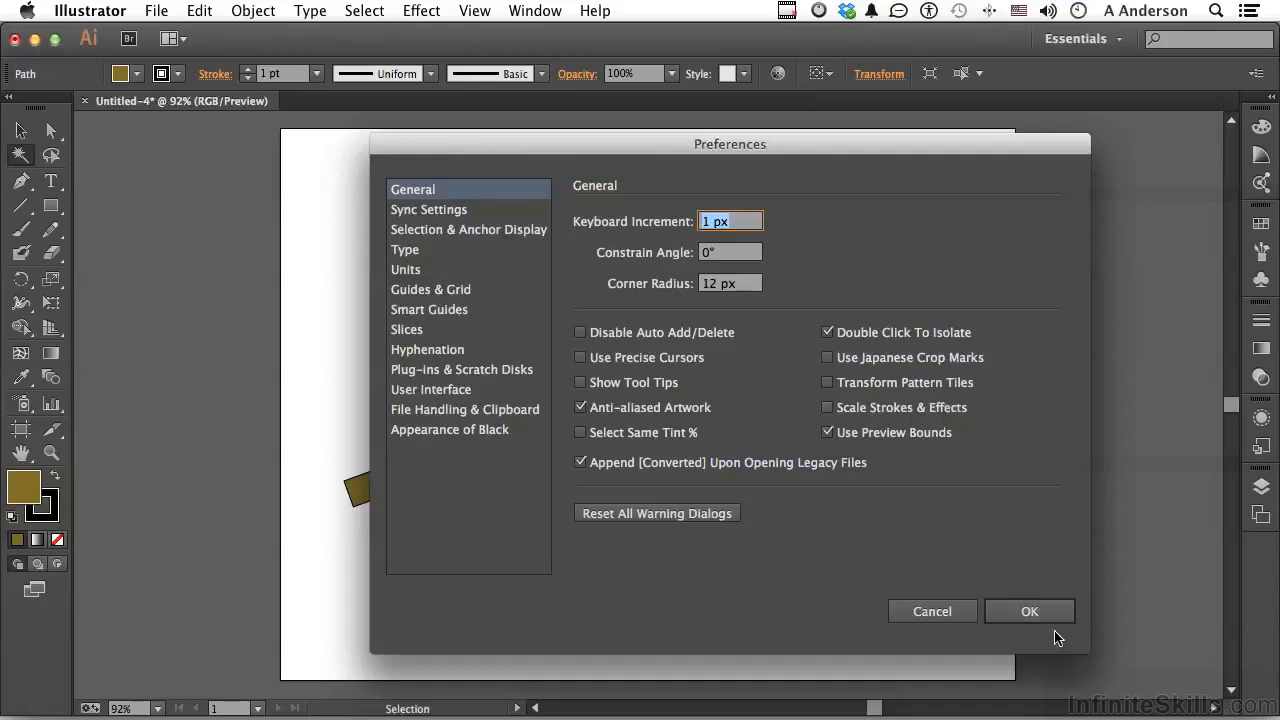
click(1026, 609)
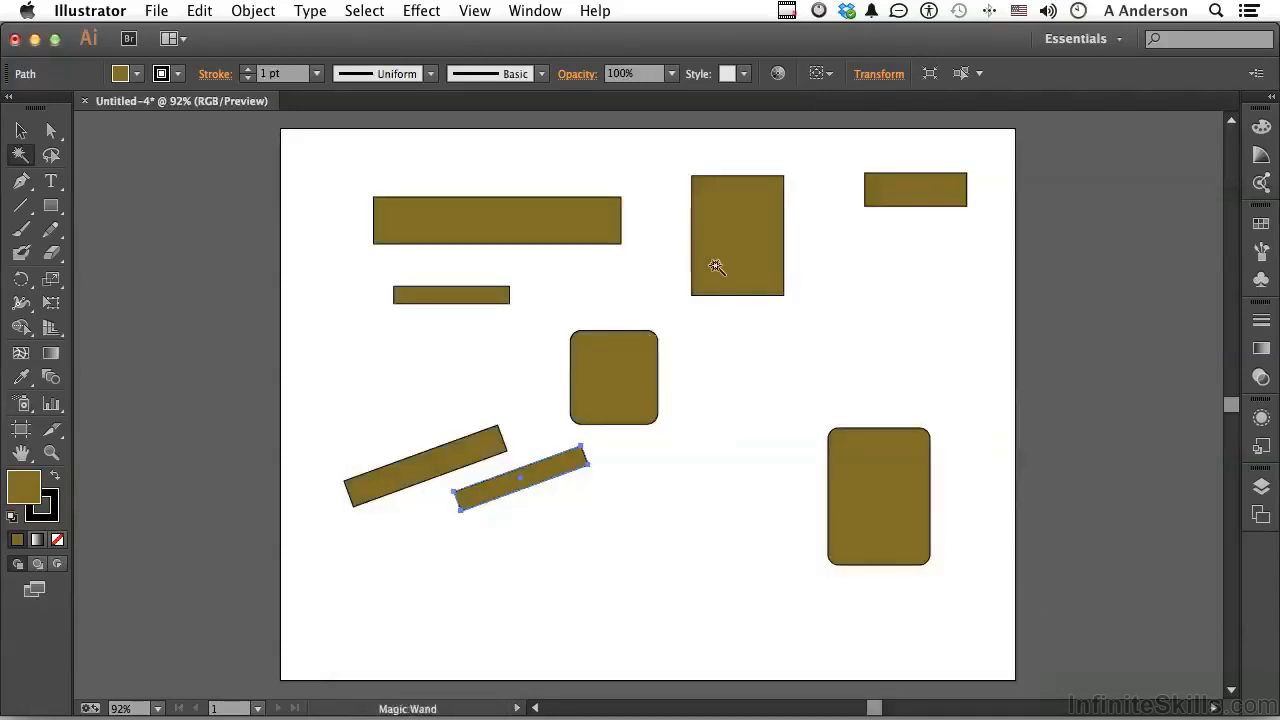
- Select all the rectangles on the artboard and delete them
click(16, 134)
key(a)
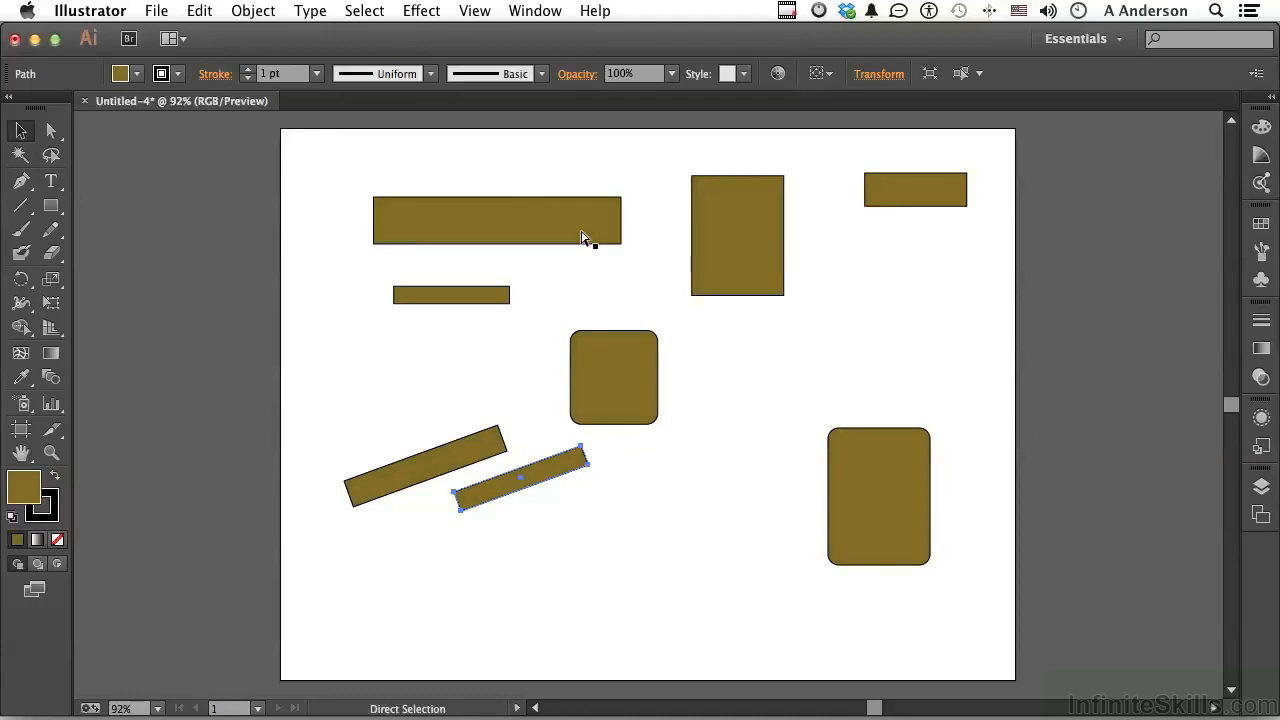
key(v)
key(super+a)
key(Delete)
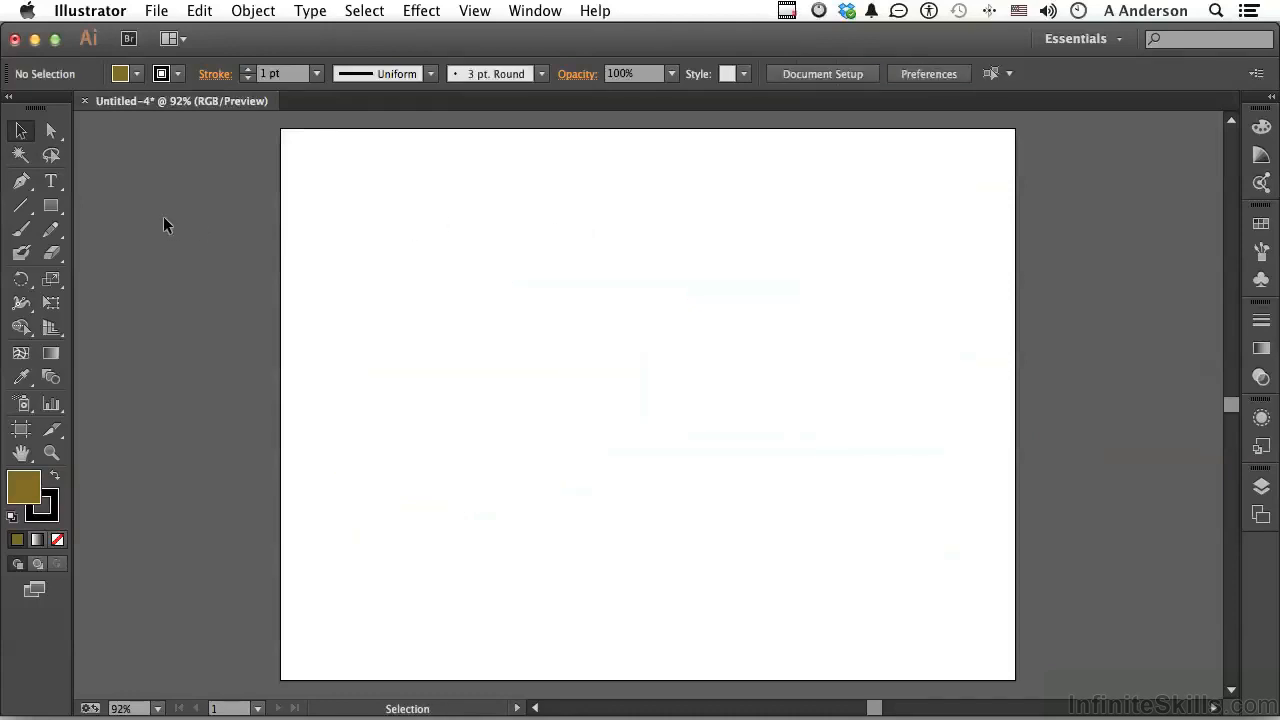
- Draw a wide rectangle in the upper middle of the artboard and fill it with bright yellow (EAFF15)
click(52, 205)
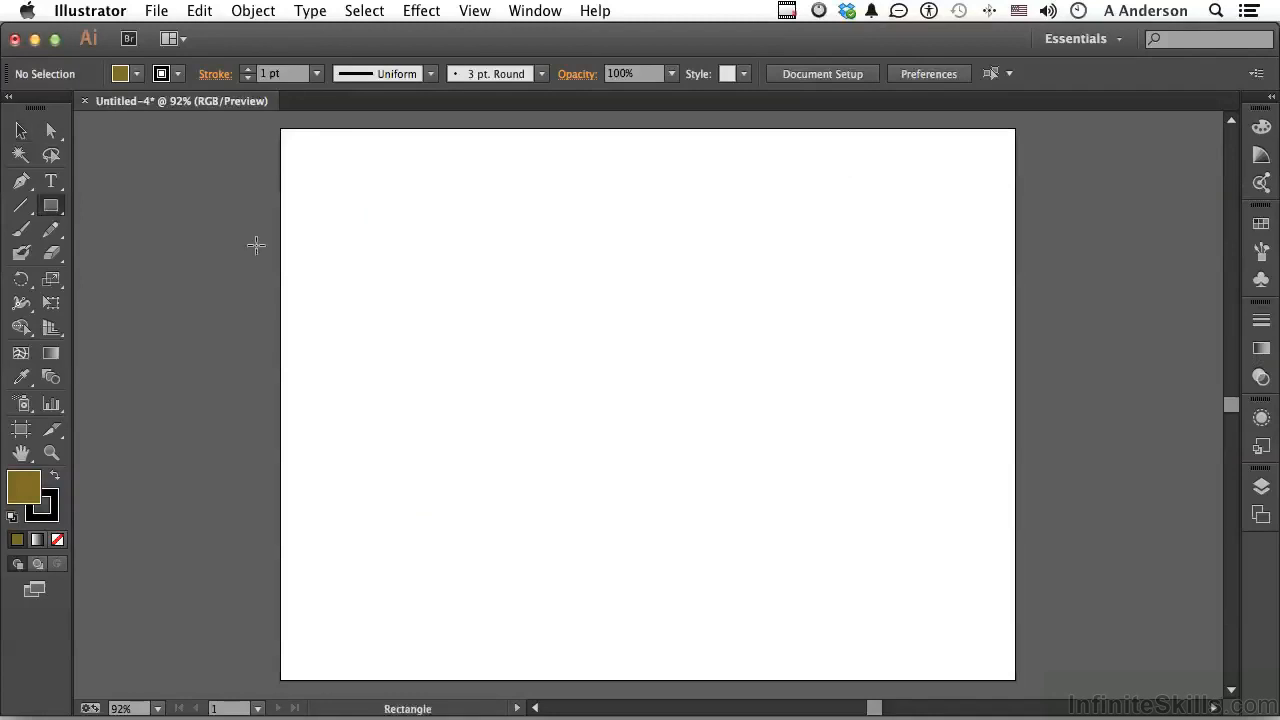
drag(461, 203, 800, 298)
click(1261, 129)
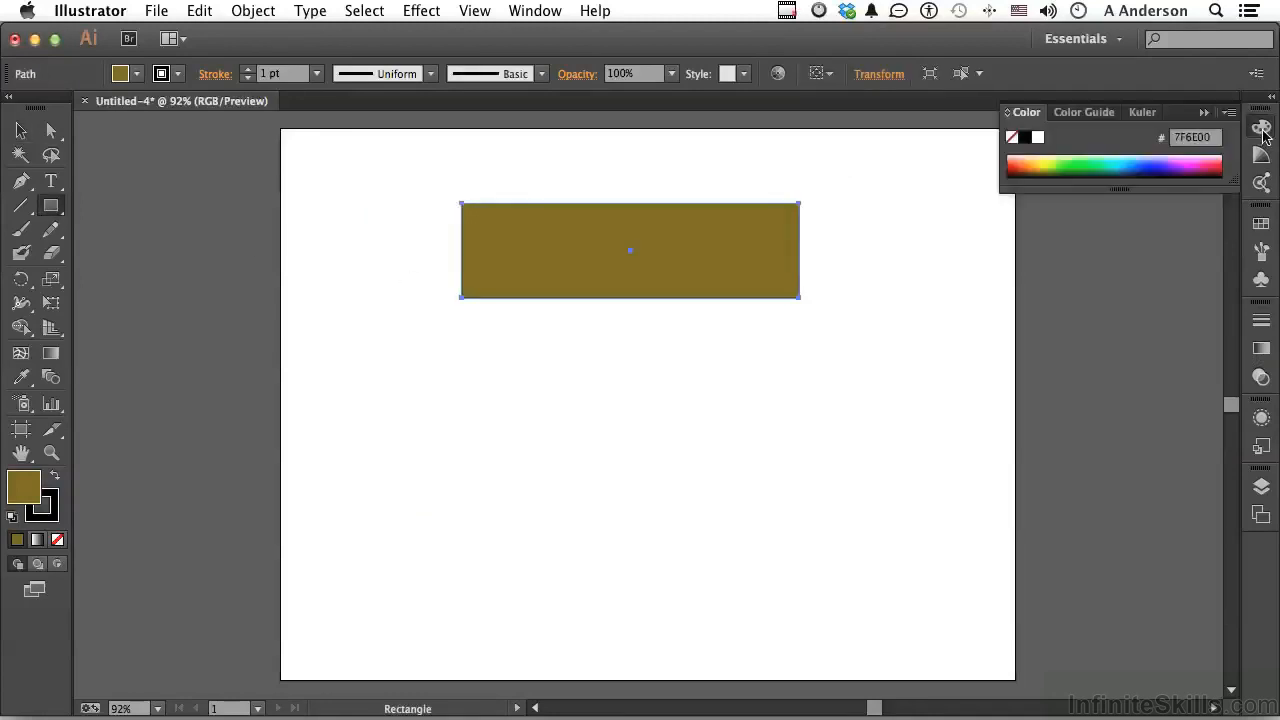
click(1047, 161)
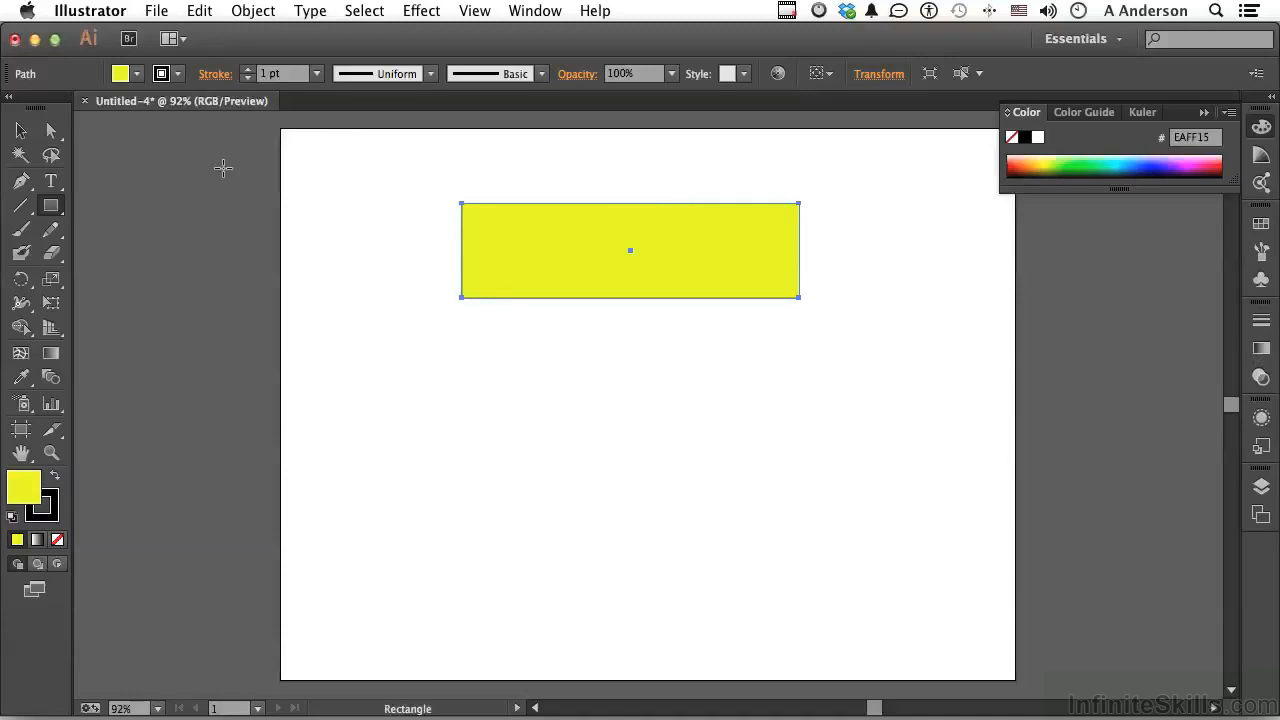
- Scale the yellow rectangle down towards its upper-left corner to about a third of its width, and deselect it
click(20, 131)
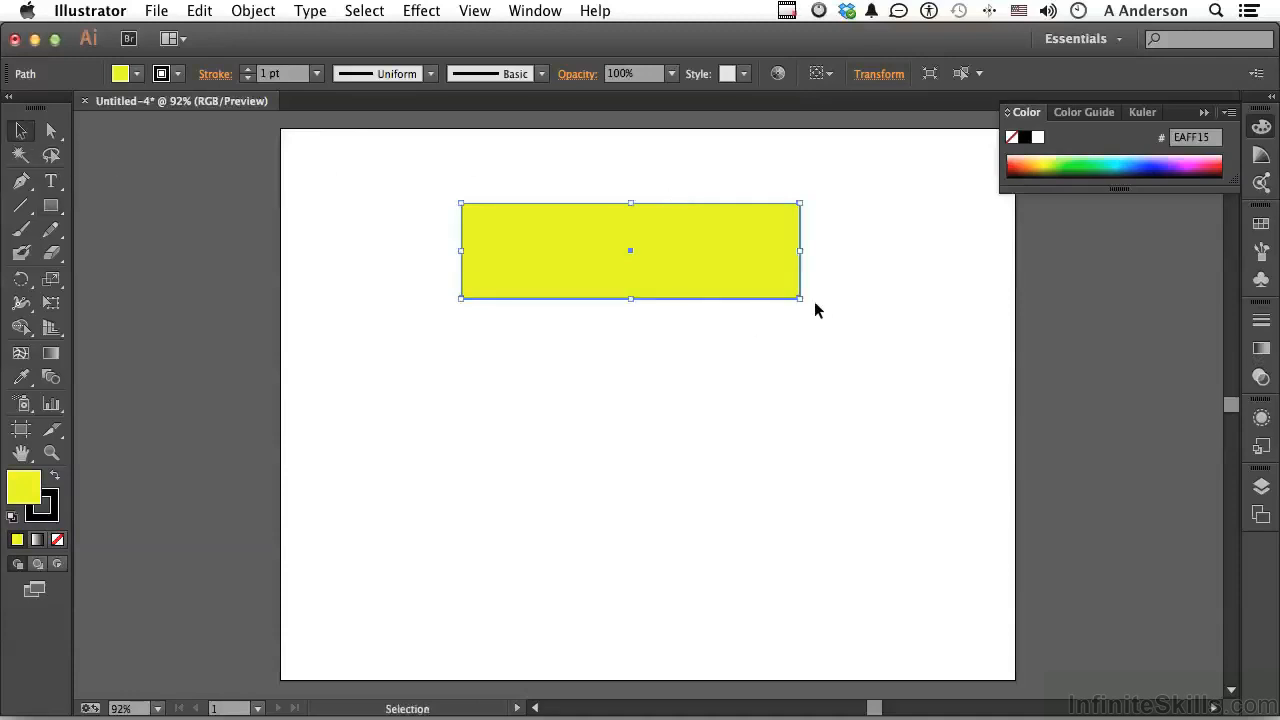
drag(800, 298, 583, 250)
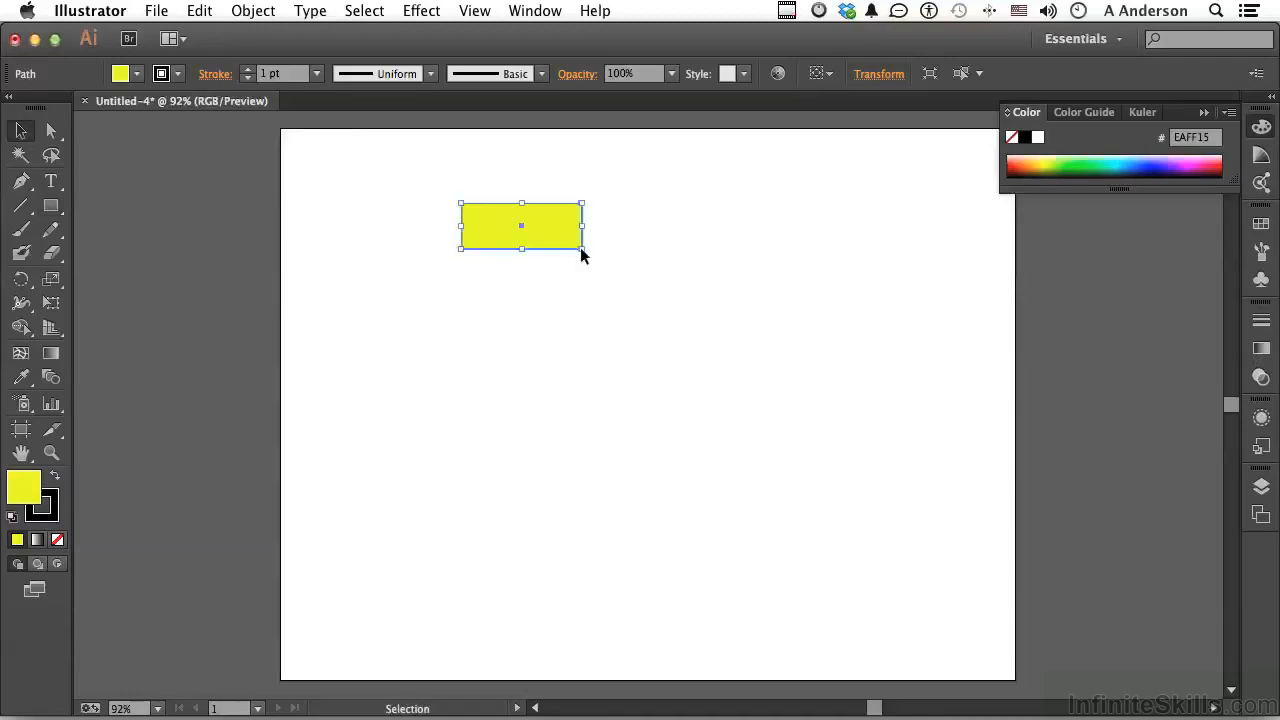
click(591, 300)
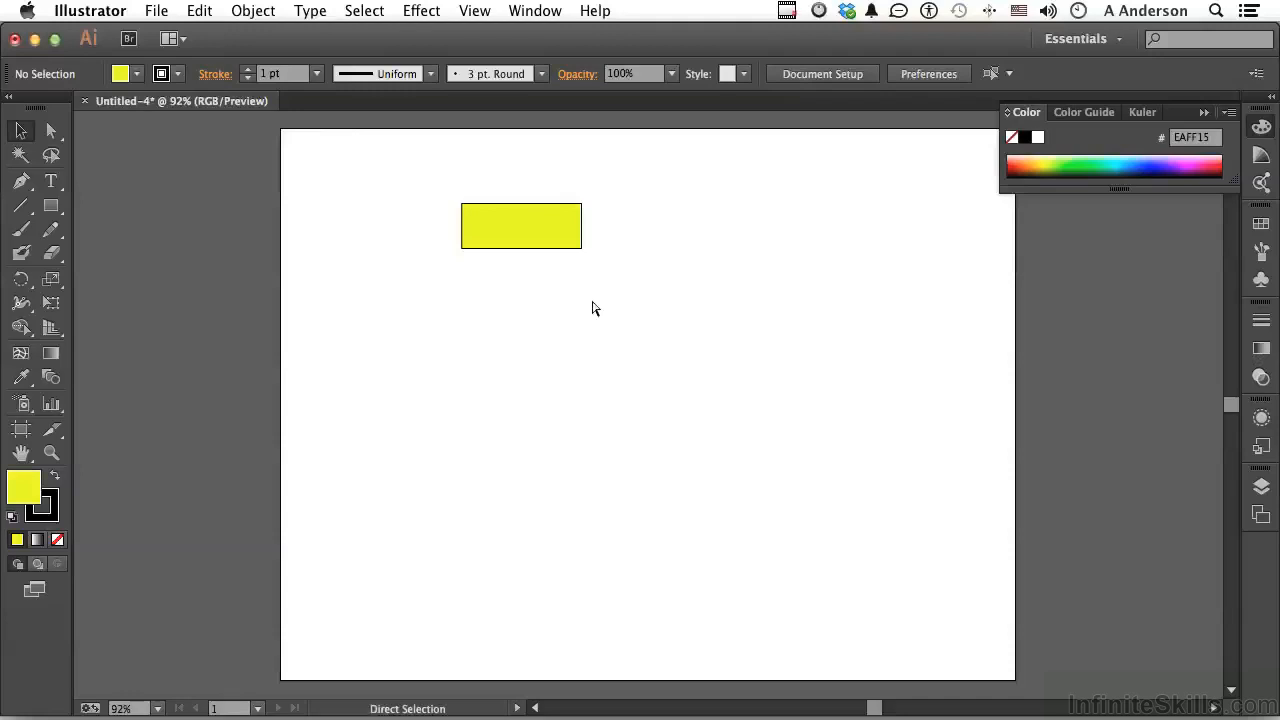
- Enable Scale Strokes & Effects in the general preferences
key(super+k)
click(897, 409)
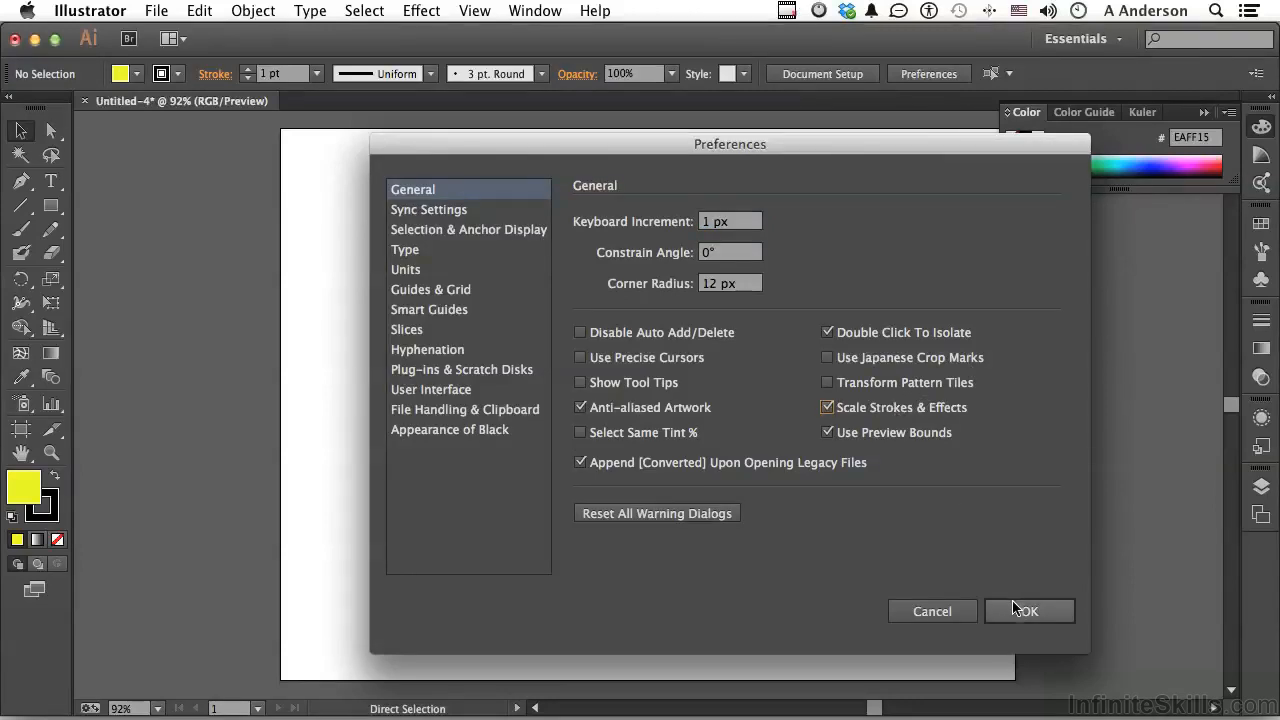
click(1015, 608)
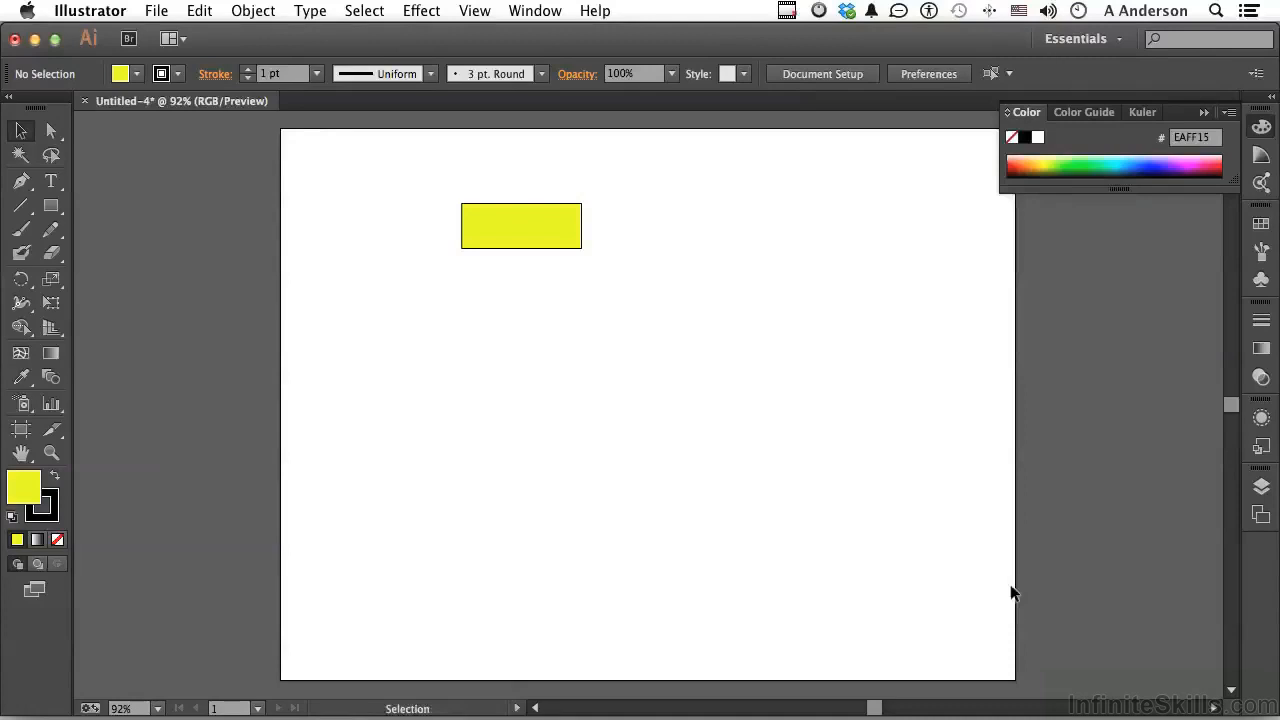
- Enlarge the yellow rectangle proportionally from its lower-right corner to over three times its width, and deselect it
click(561, 236)
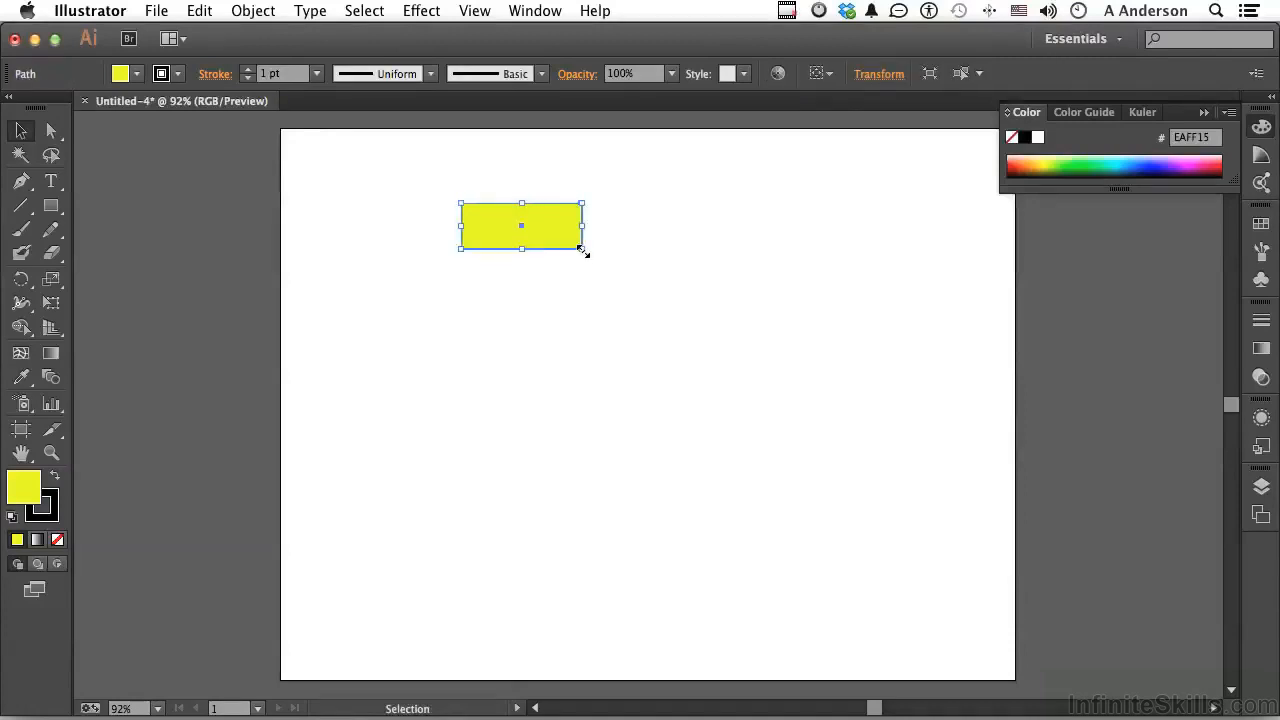
drag(583, 251, 893, 466)
click(893, 466)
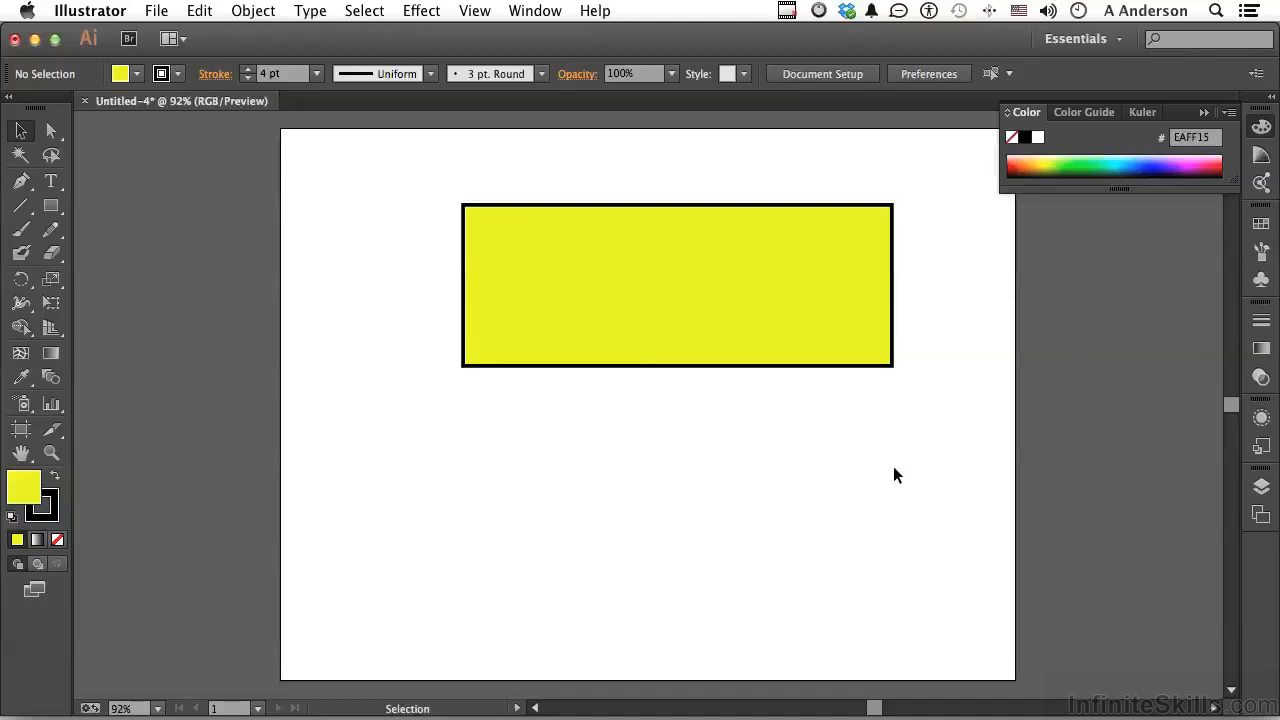
- Turn off Scale Strokes & Effects in the general preferences
key(a)
key(super+k)
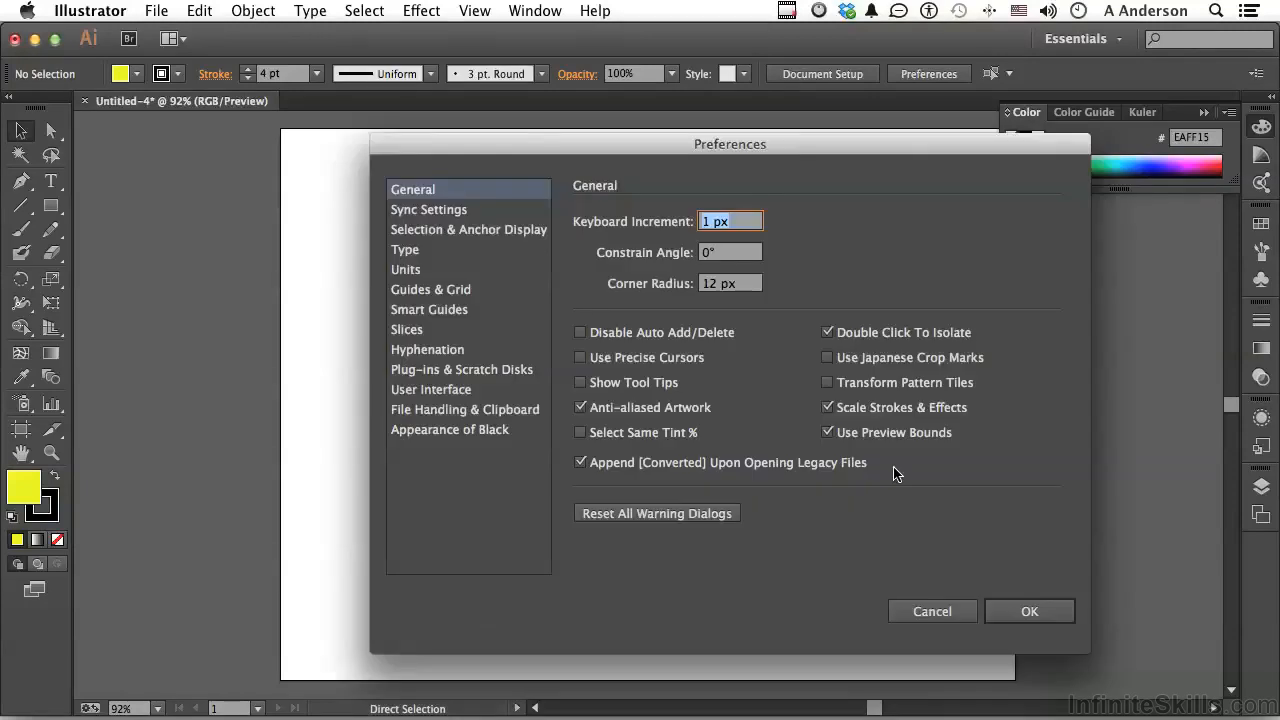
click(828, 408)
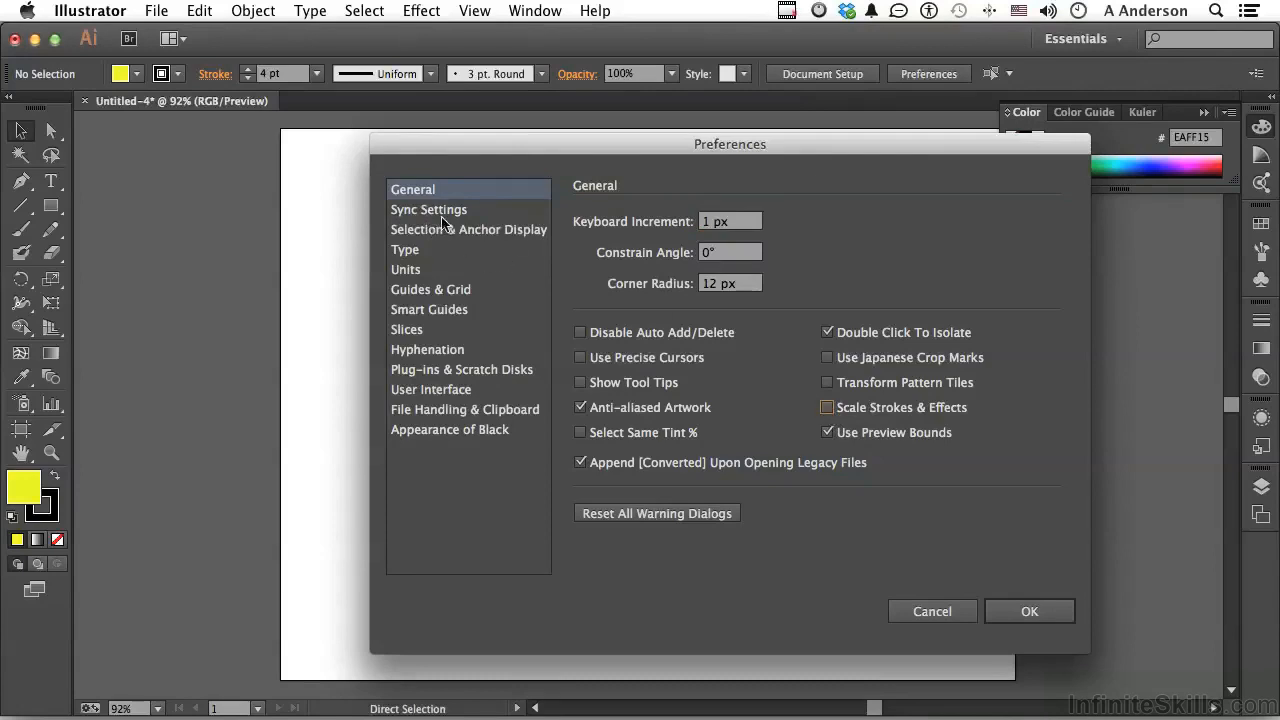
- Review the Sync Settings preferences and the measurement choices for general units in the Units preferences
click(409, 210)
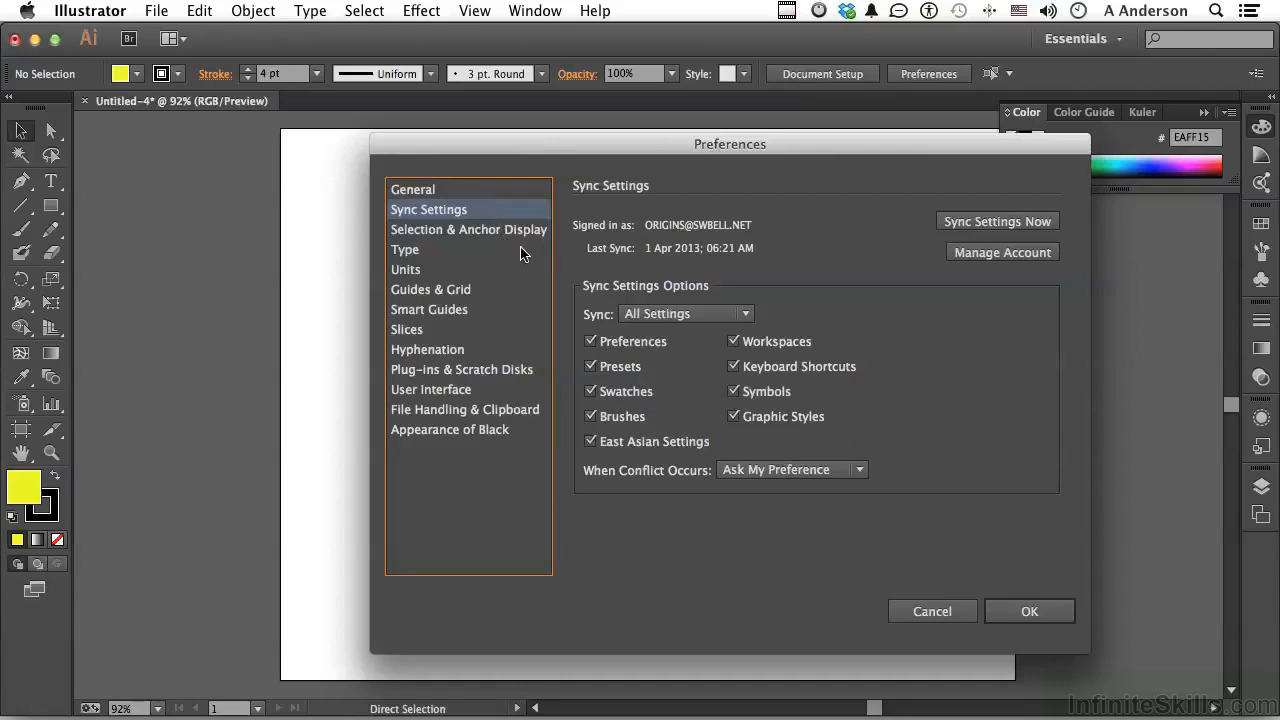
click(421, 274)
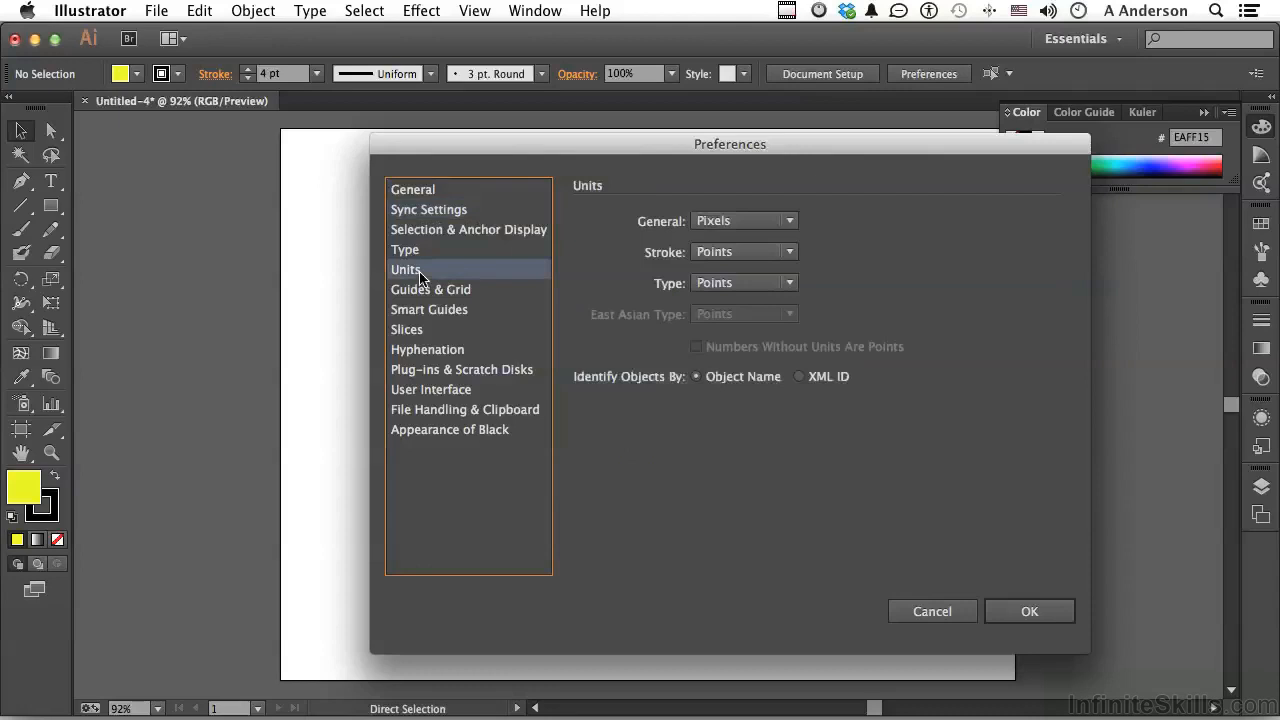
click(724, 222)
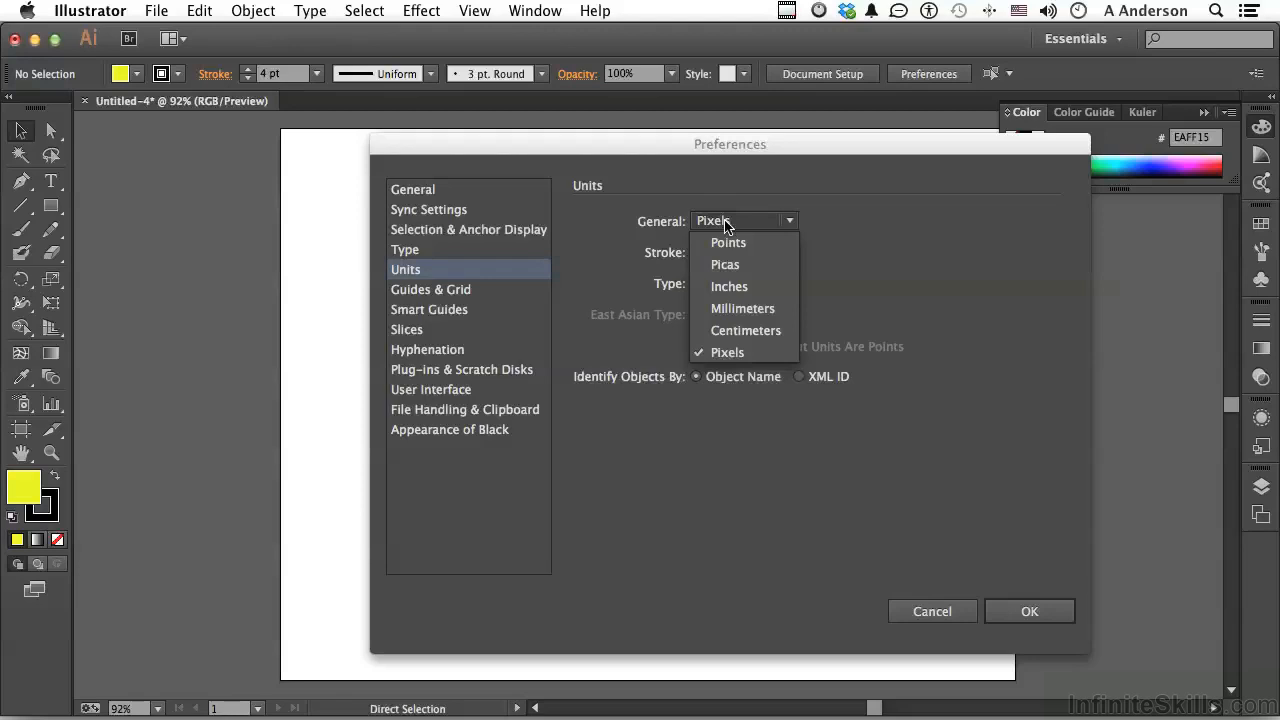
click(993, 216)
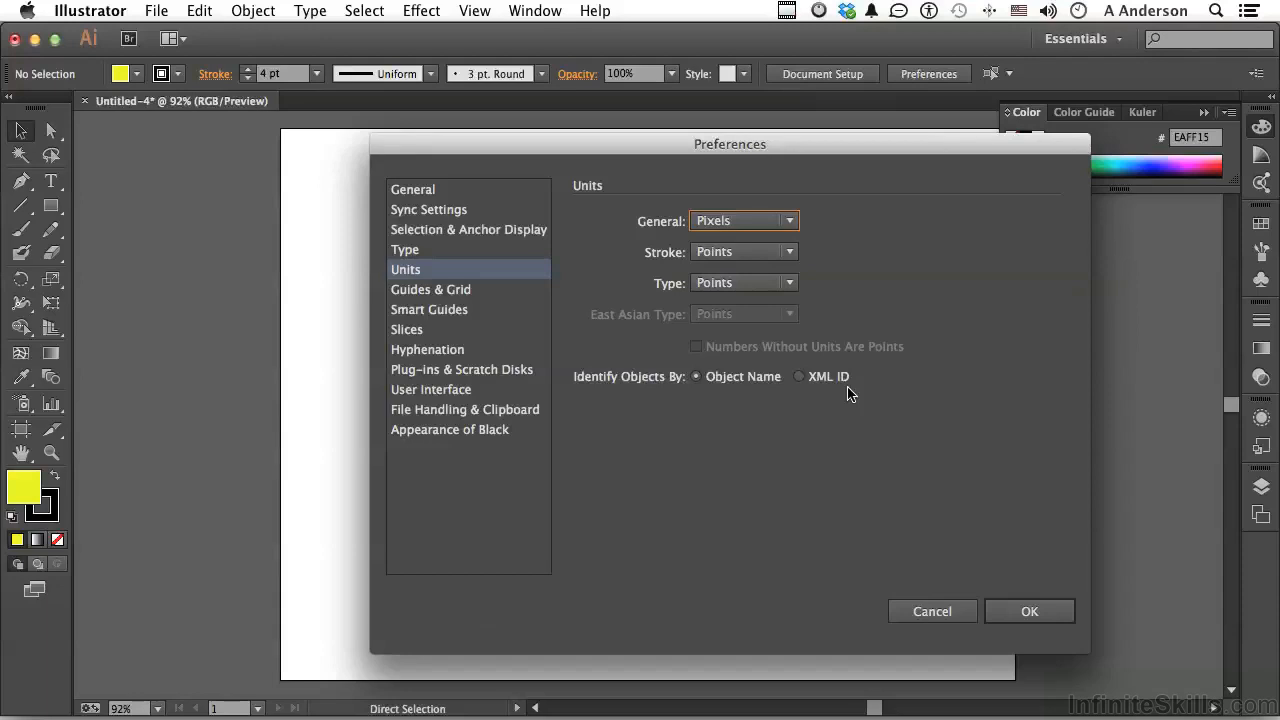
- Examine the secondary scratch disk choices in the Plug-ins & Scratch Disks preferences, and show the User Interface preferences
click(508, 369)
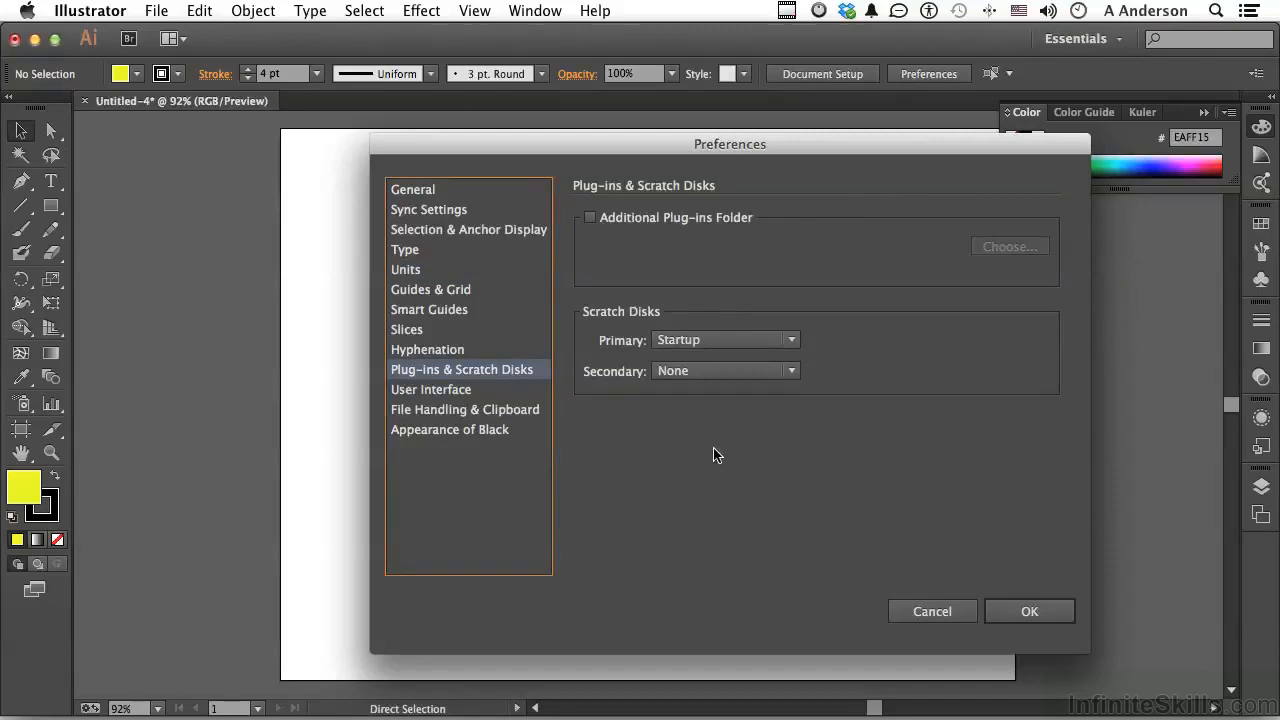
click(735, 371)
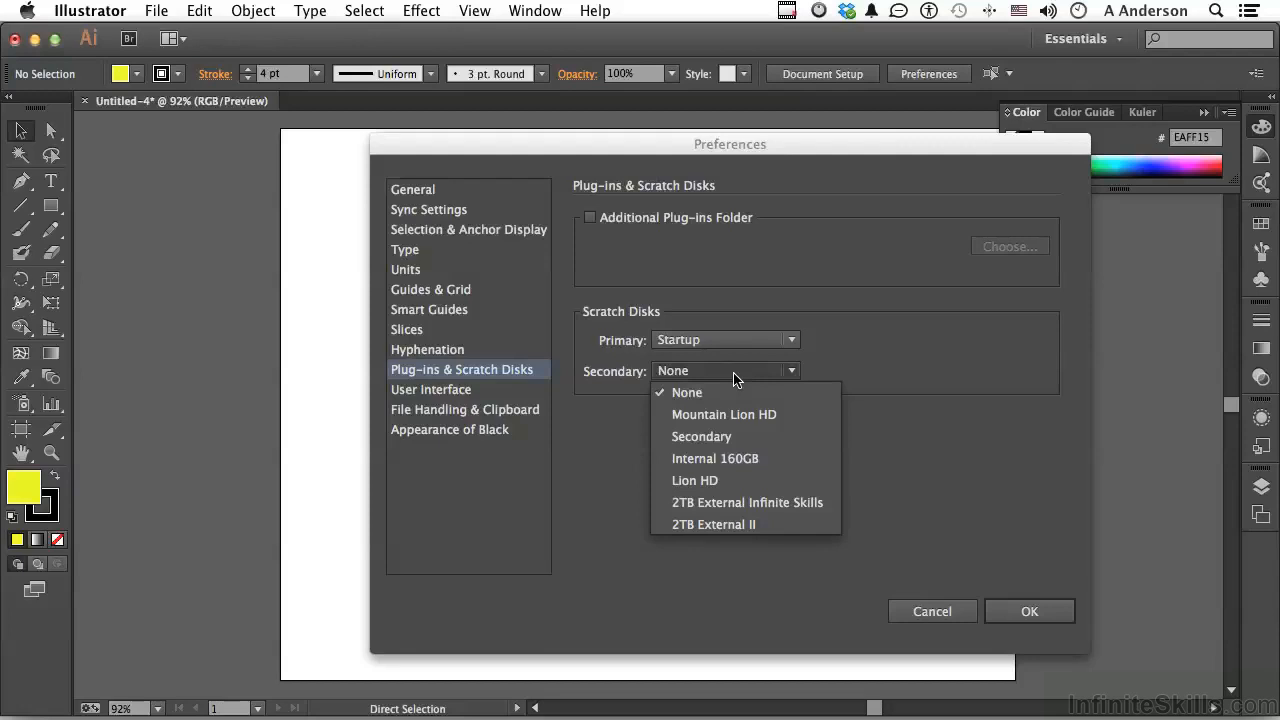
click(884, 367)
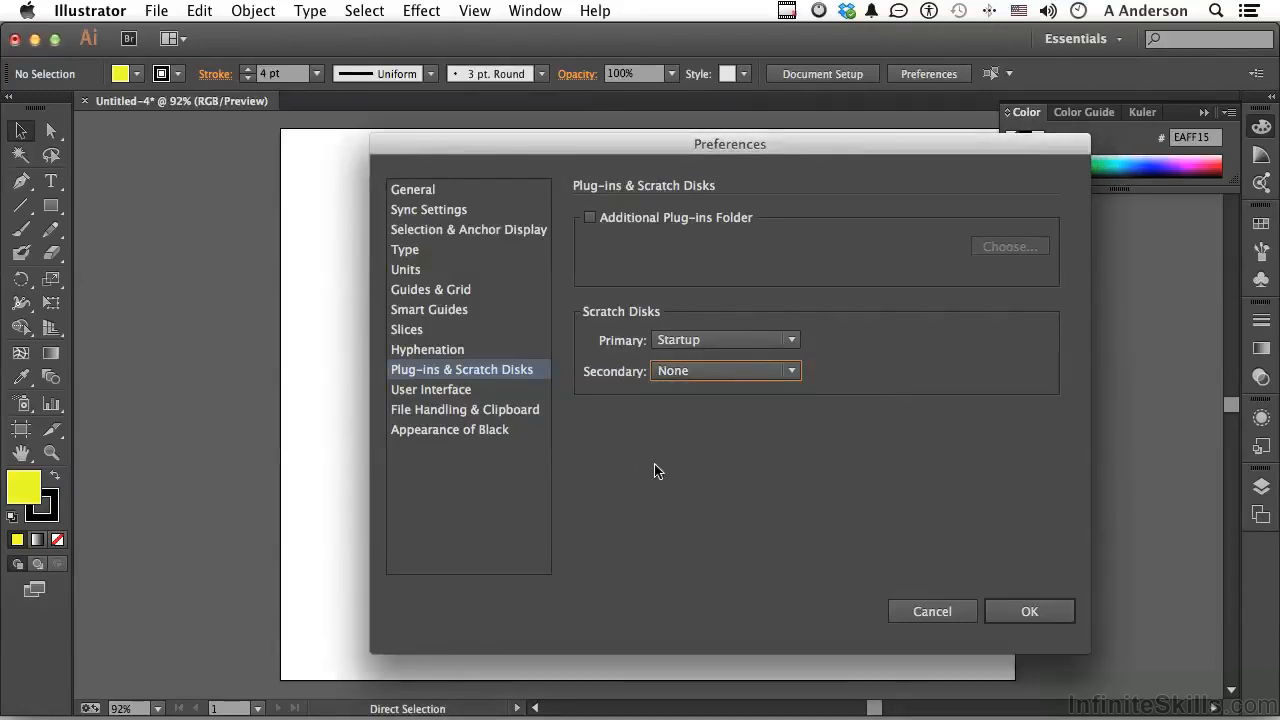
click(437, 392)
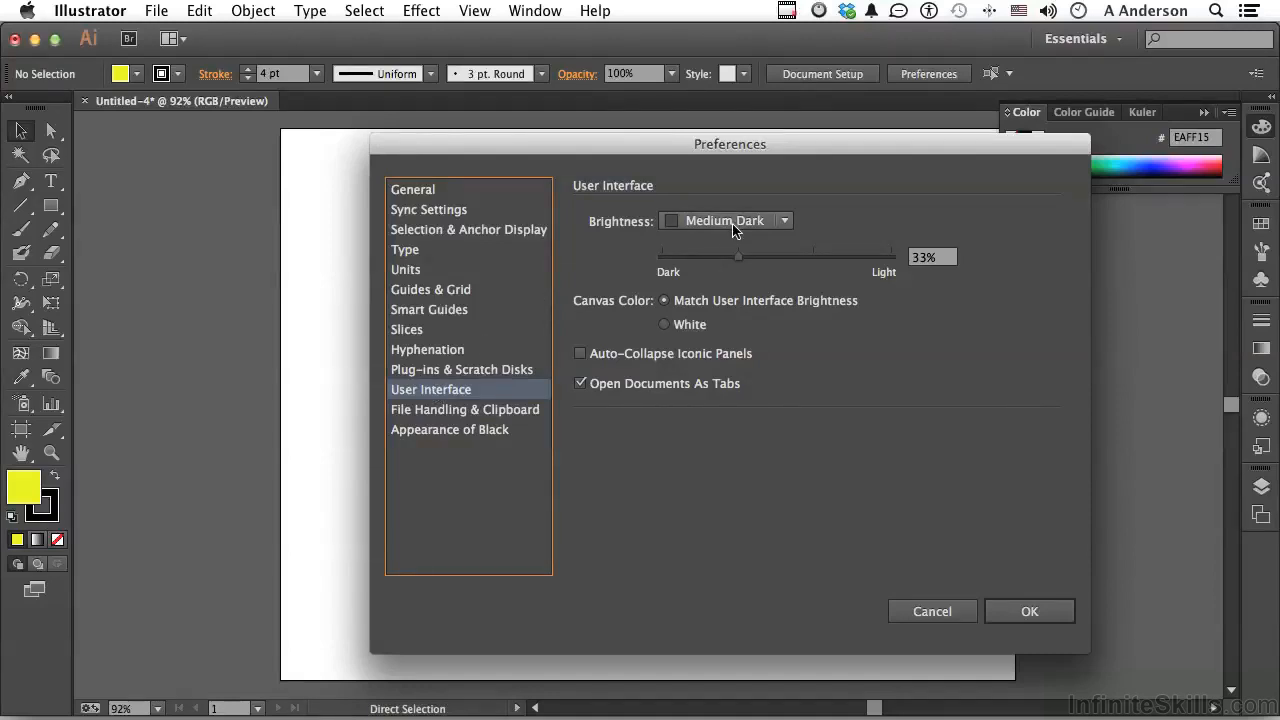
- Try the user interface brightness at the Light preset, the Dark preset and a custom 37%
click(733, 221)
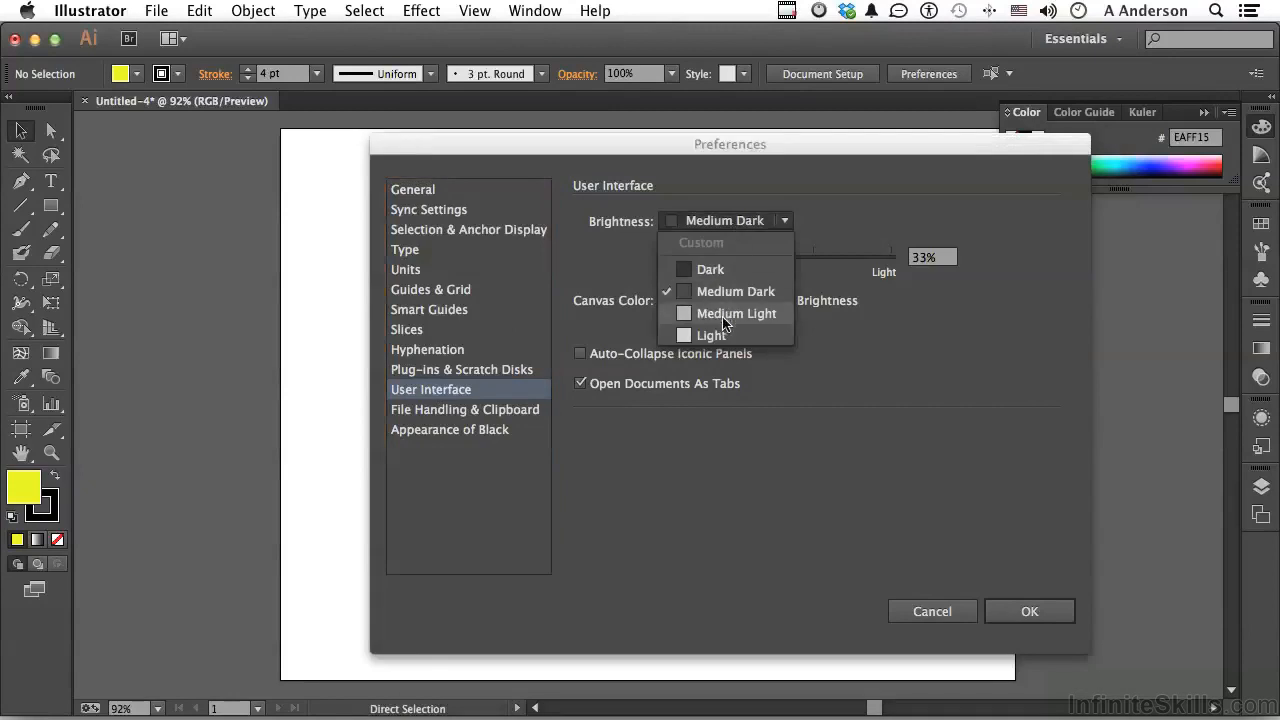
click(716, 338)
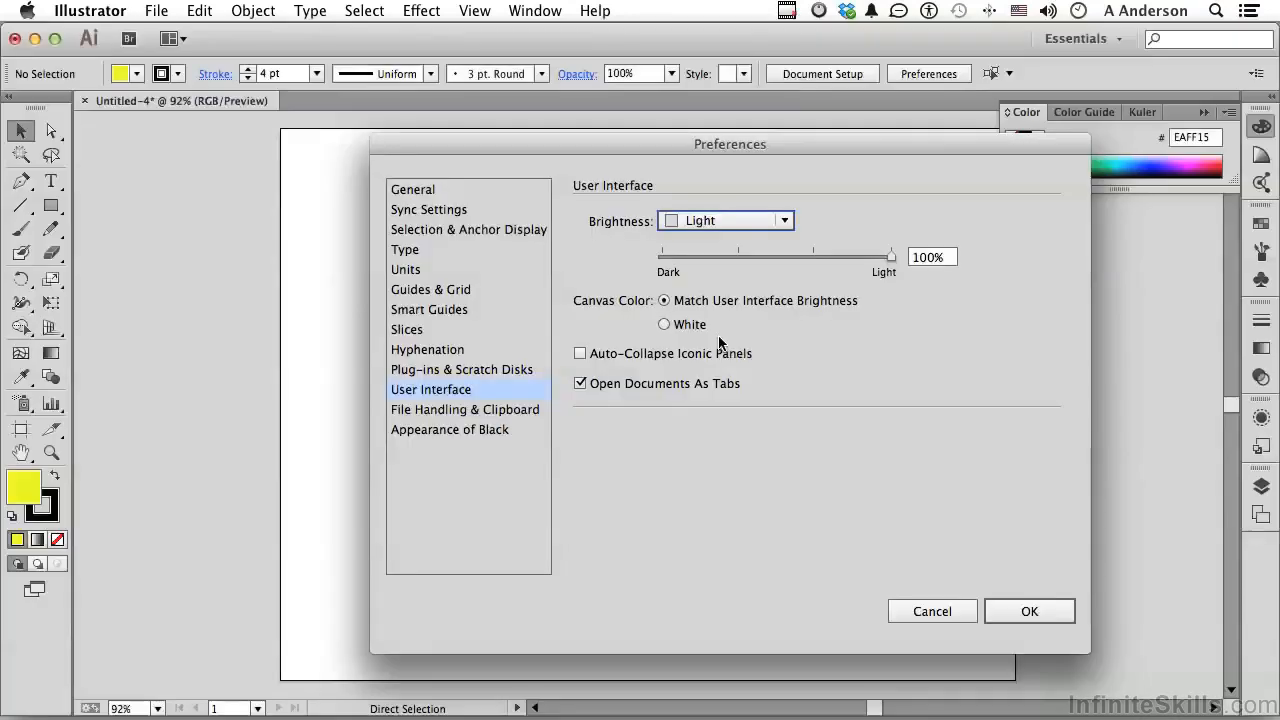
click(785, 220)
click(745, 268)
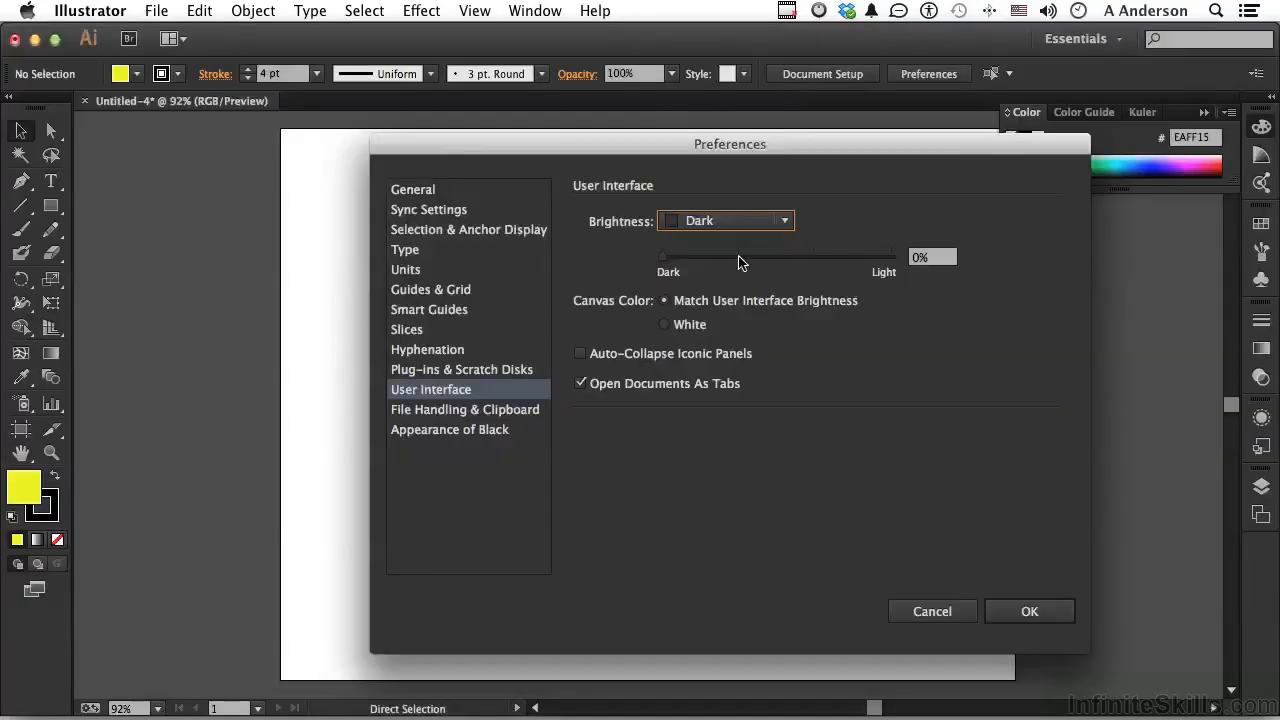
drag(662, 257, 748, 258)
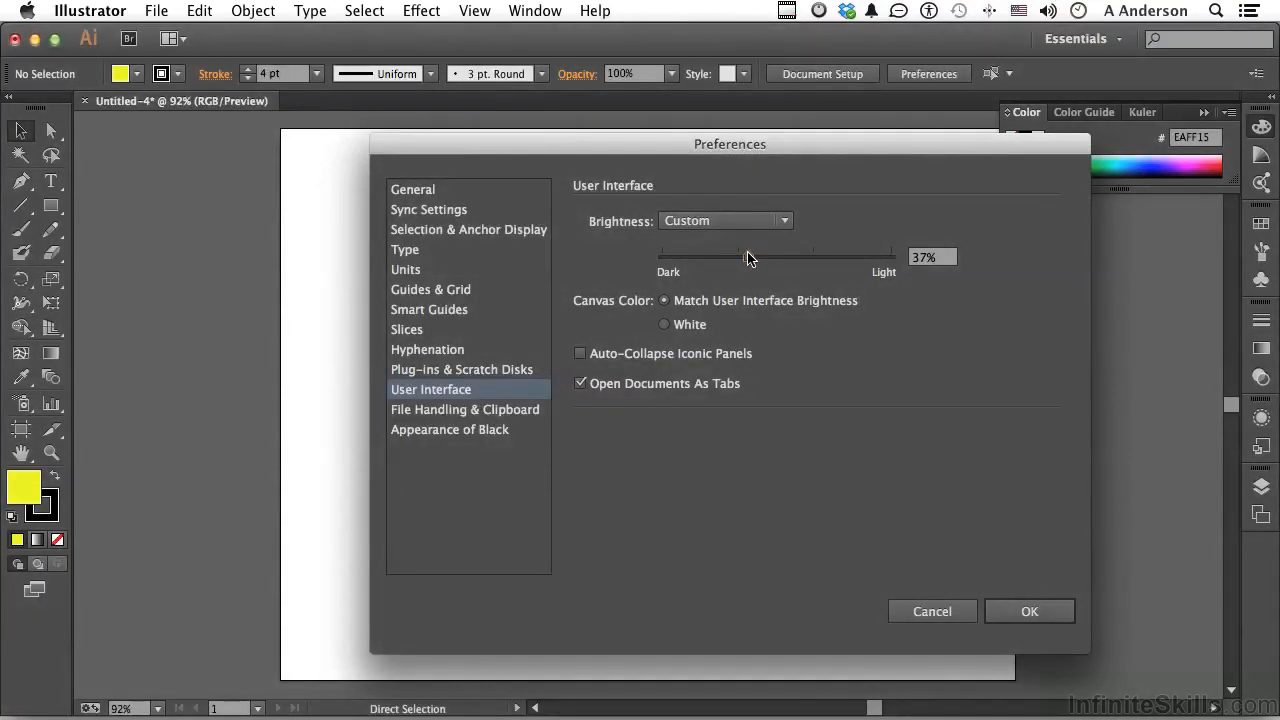
- Set the user interface brightness to the Medium Dark preset and accept the preferences
click(740, 218)
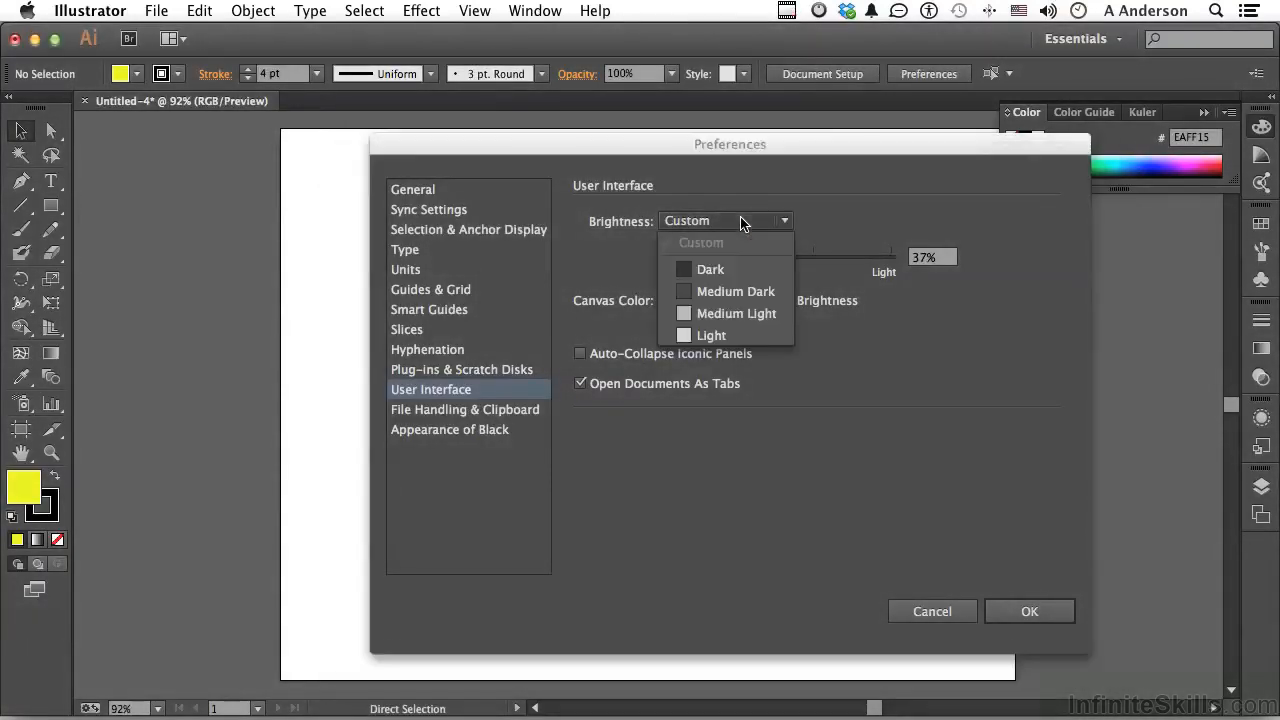
click(741, 291)
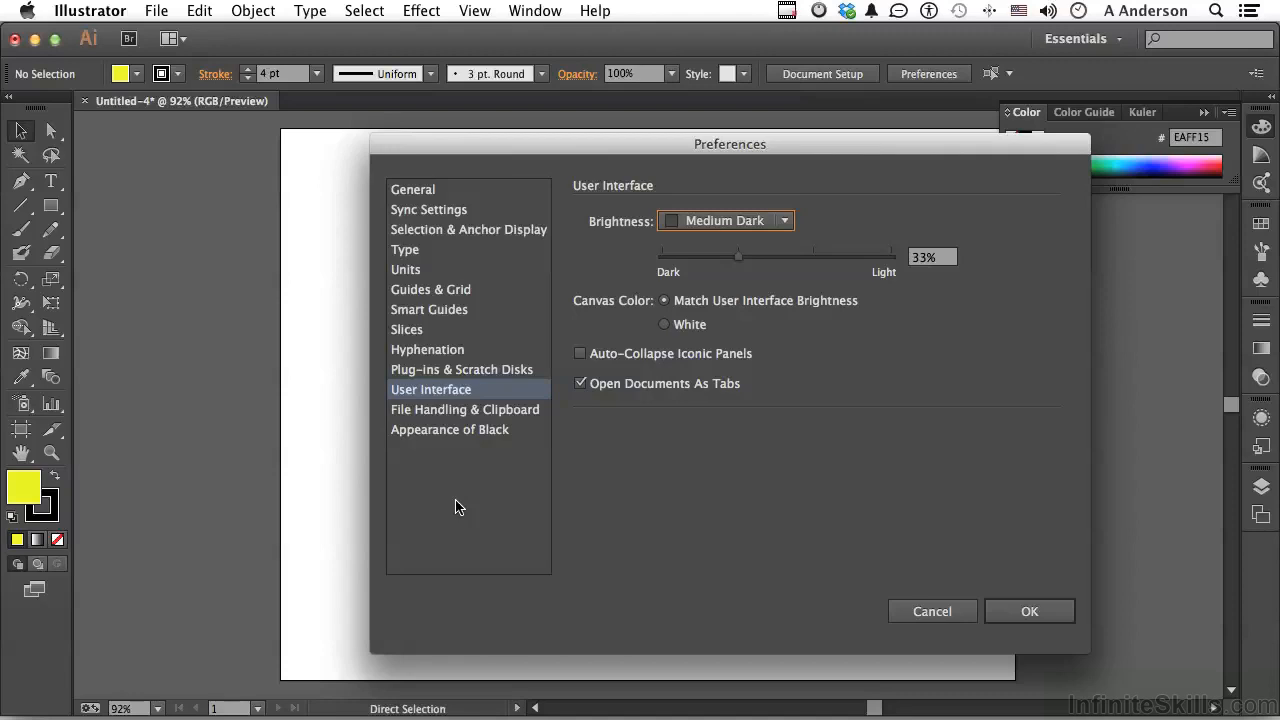
click(1014, 614)
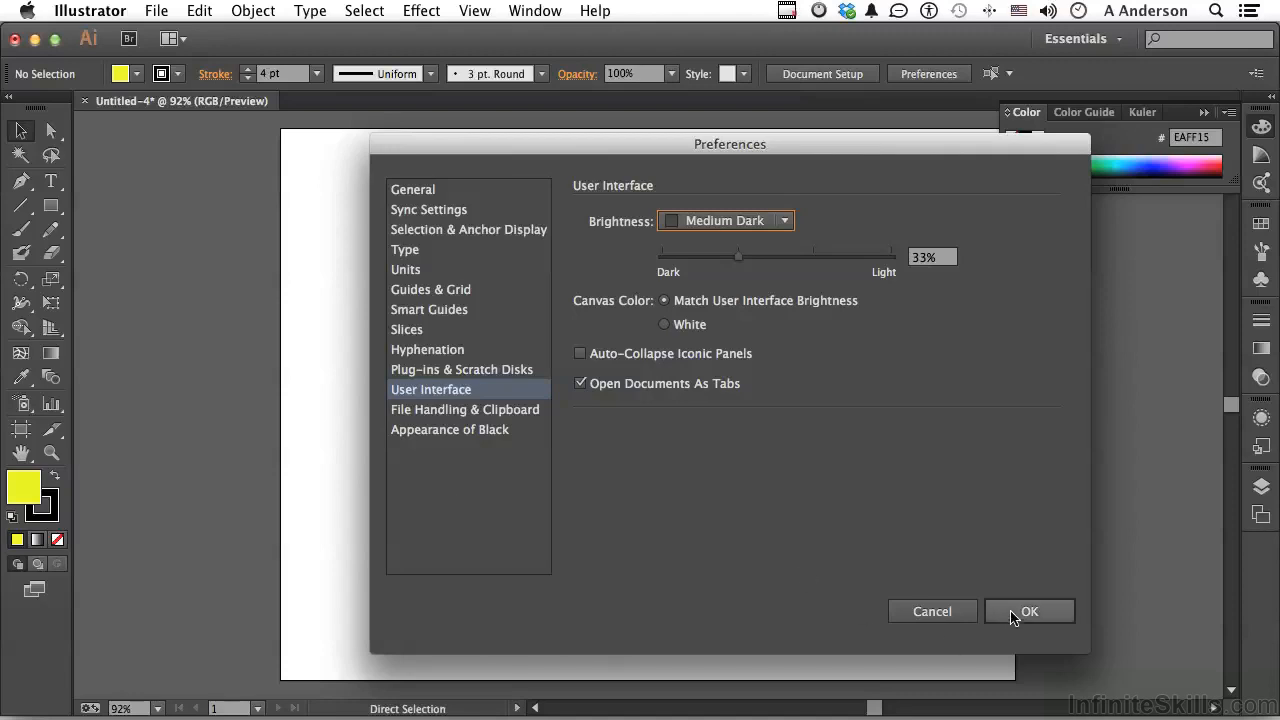